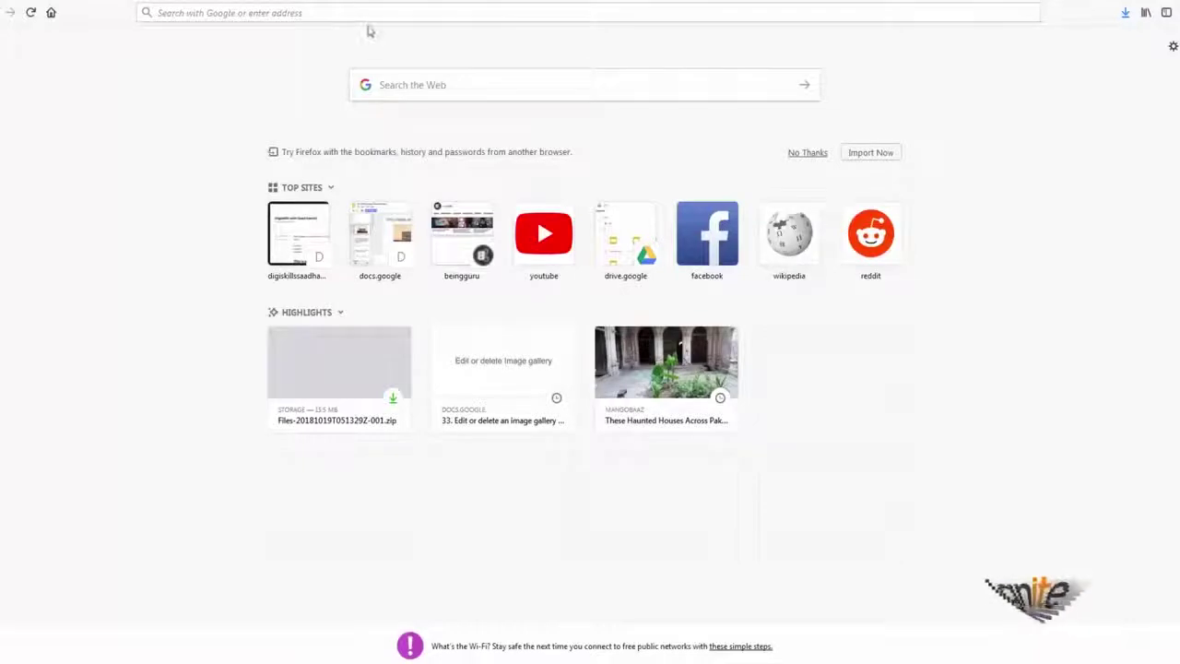
# Open the wp-admin address of the Digiskills site on 000webhostapp.com and enter the WordPress dashboard
pyautogui.click(373, 16)
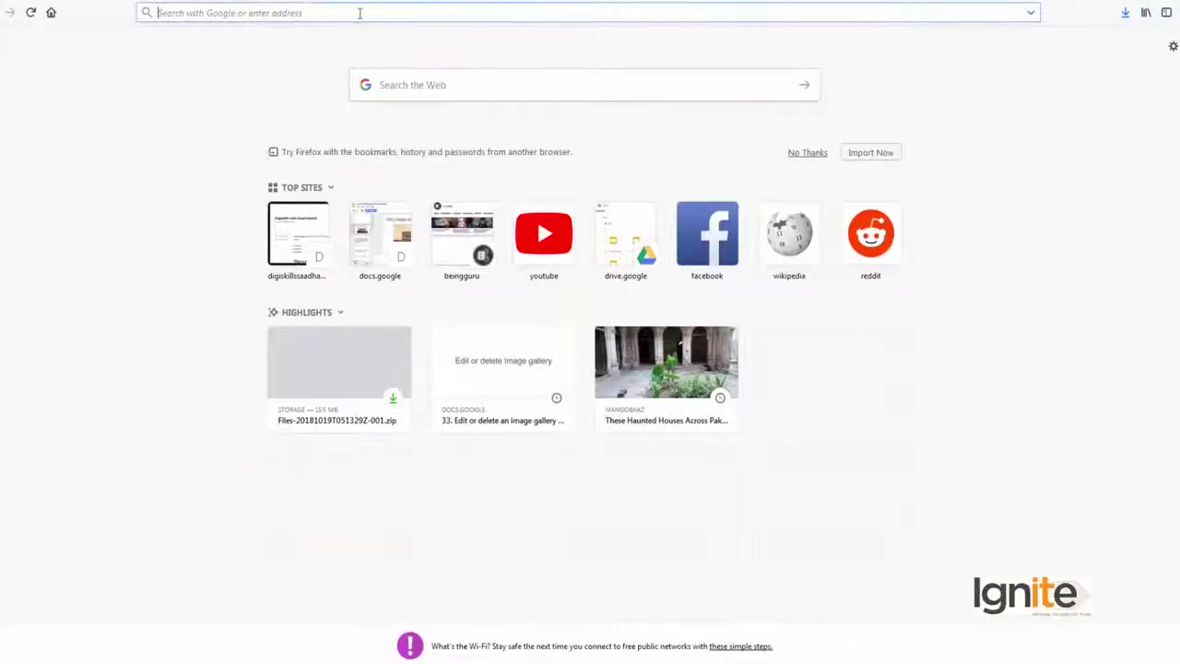
pyautogui.write('digi')
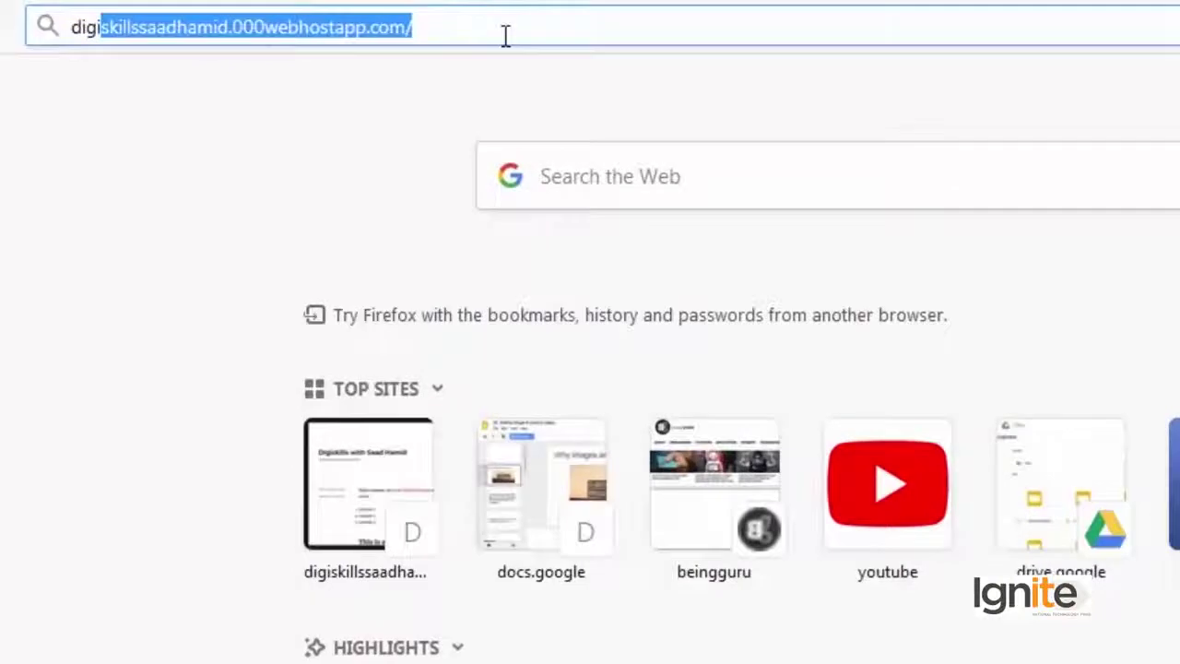
pyautogui.click(505, 35)
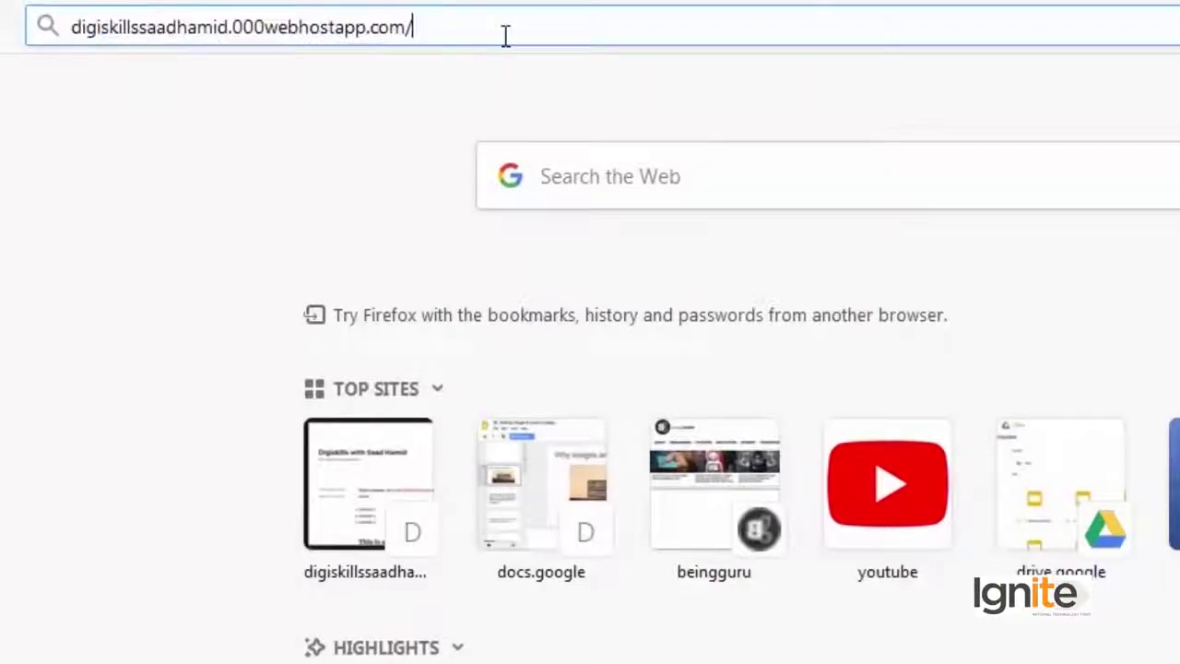
pyautogui.write('wp')
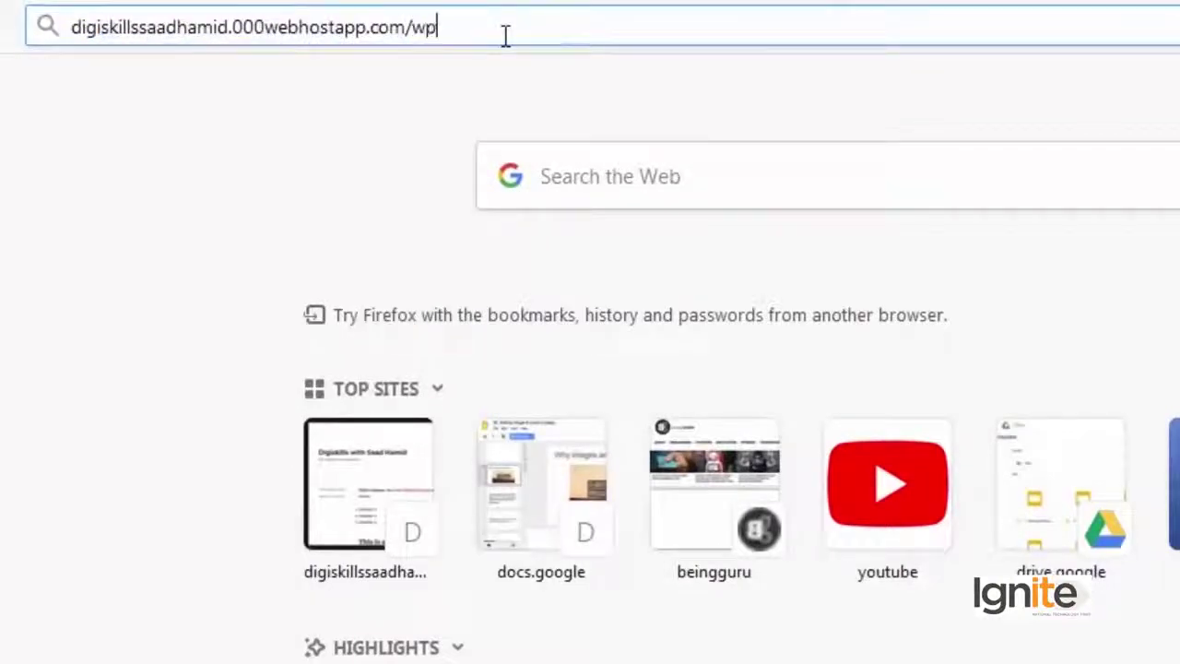
pyautogui.write('-admin')
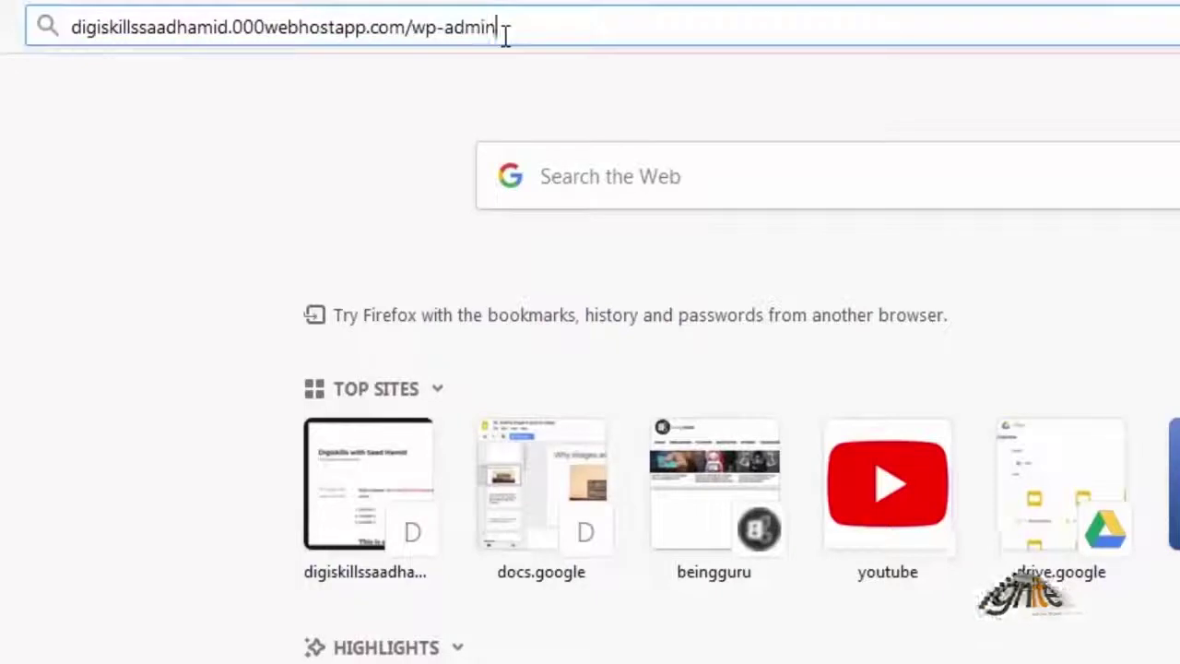
pyautogui.press('Return')
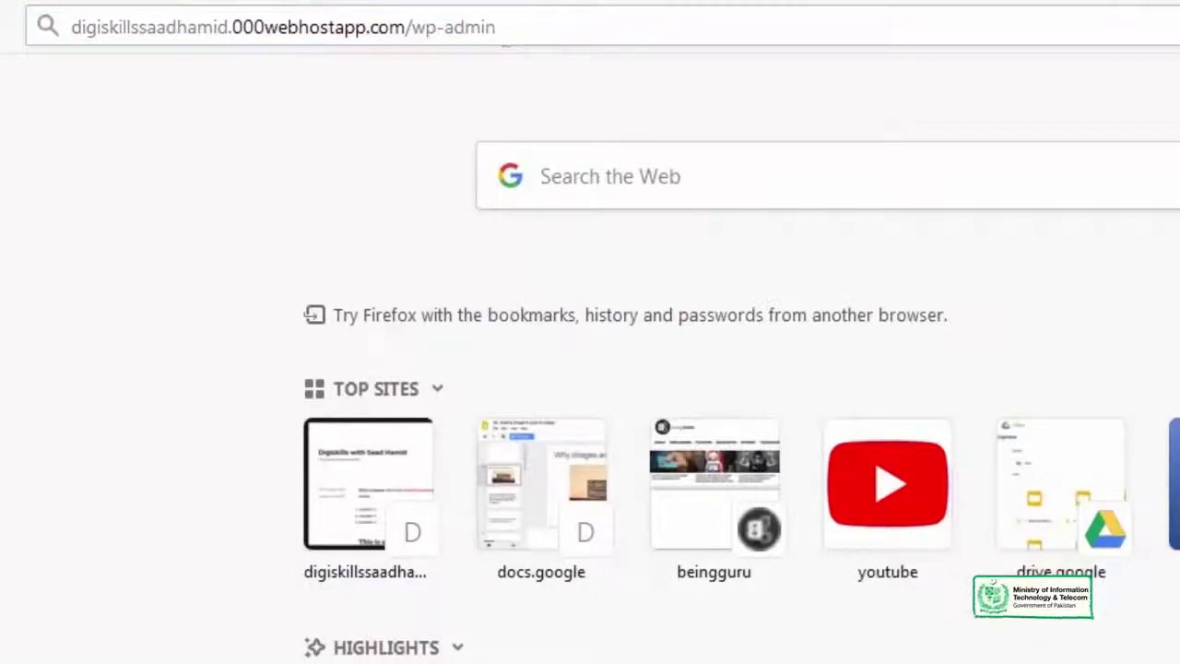
pyautogui.click(593, 363)
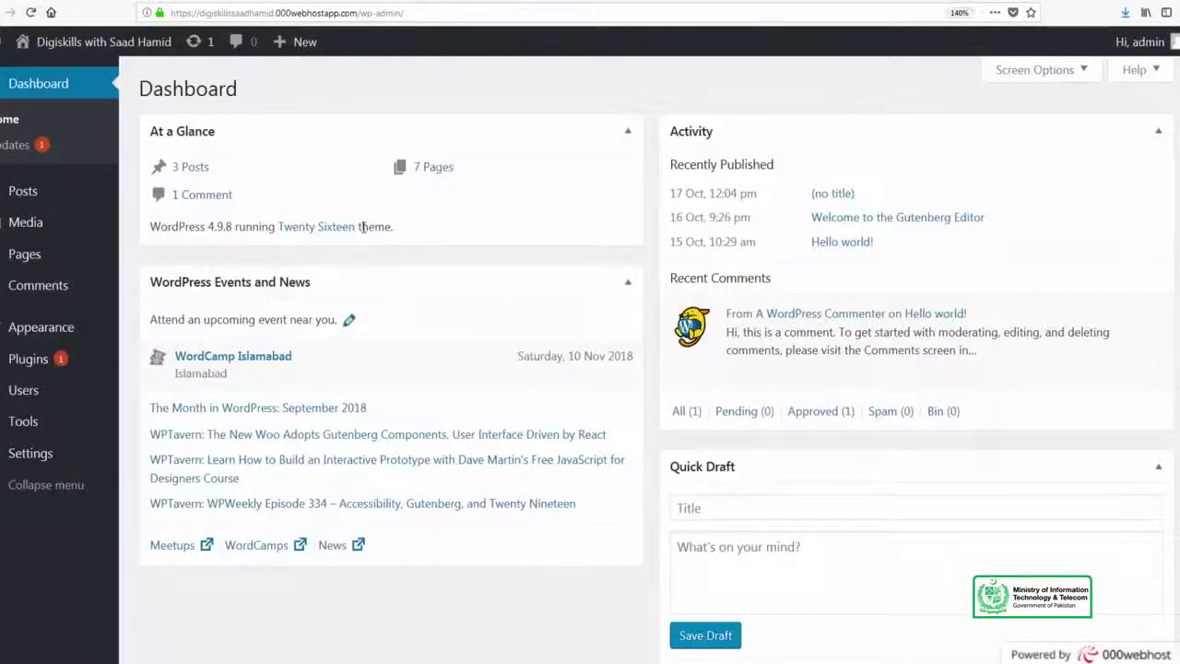
# Create a new post titled "This is a image gallery post"
pyautogui.moveTo(308, 45)
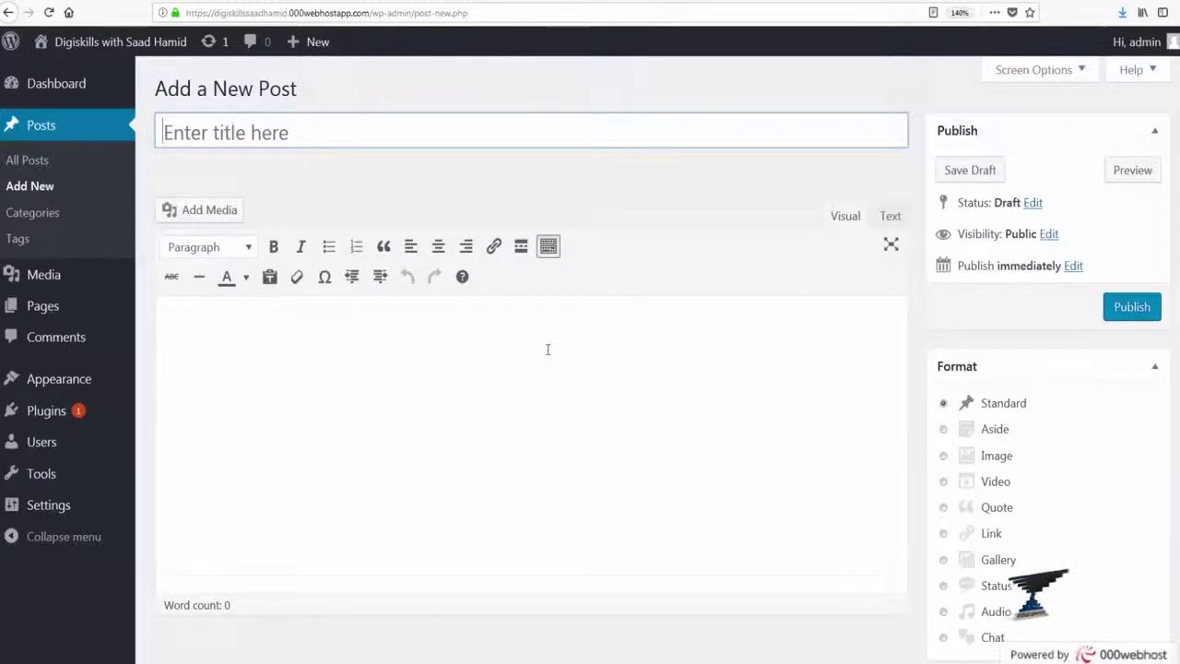
pyautogui.write('This is a ')
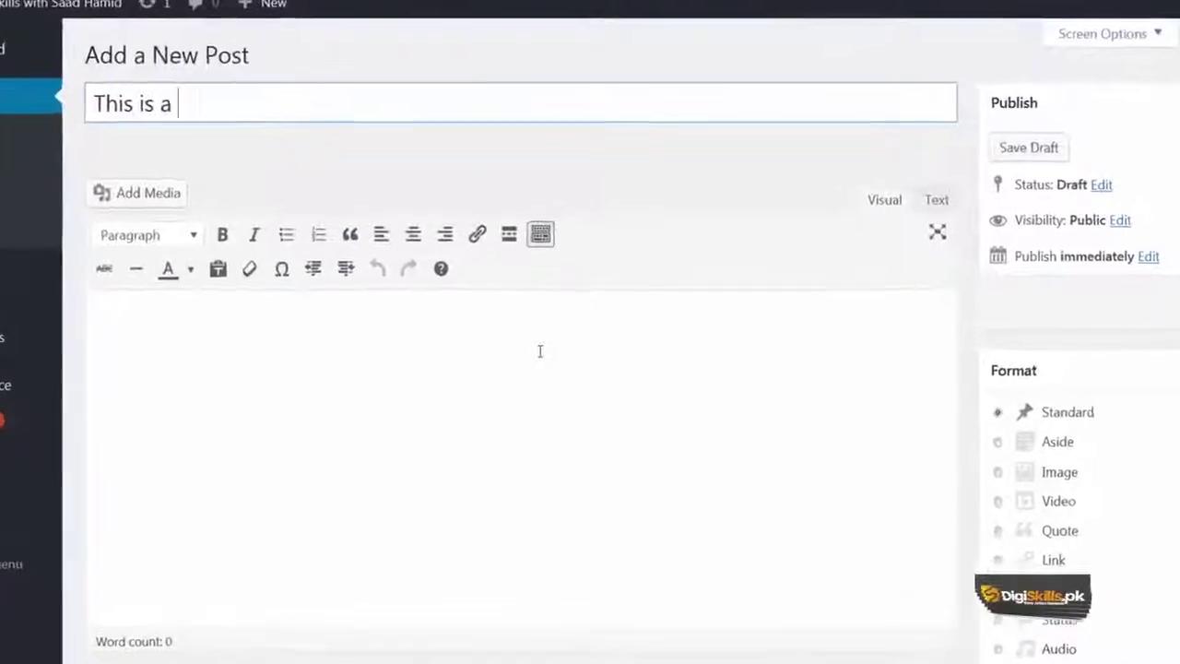
pyautogui.write('image gallery post')
pyautogui.press('Tab')
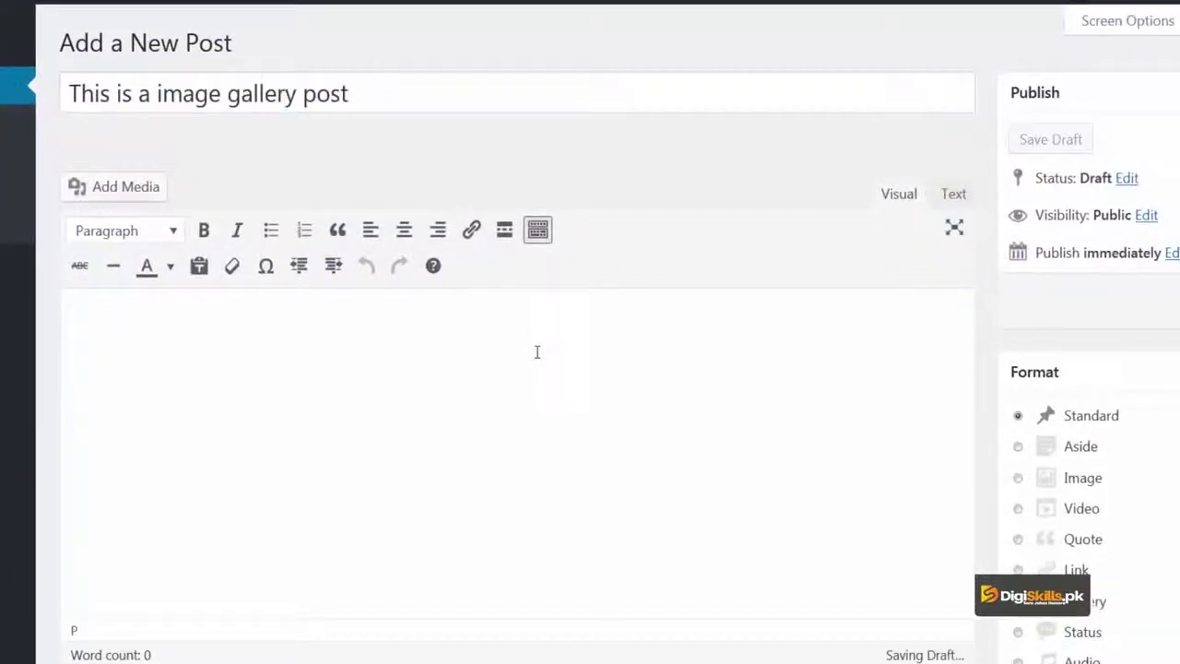
# Write "You will see a gallery of images here" as the post's body text and start a new line below it
pyautogui.write('You will see ag')
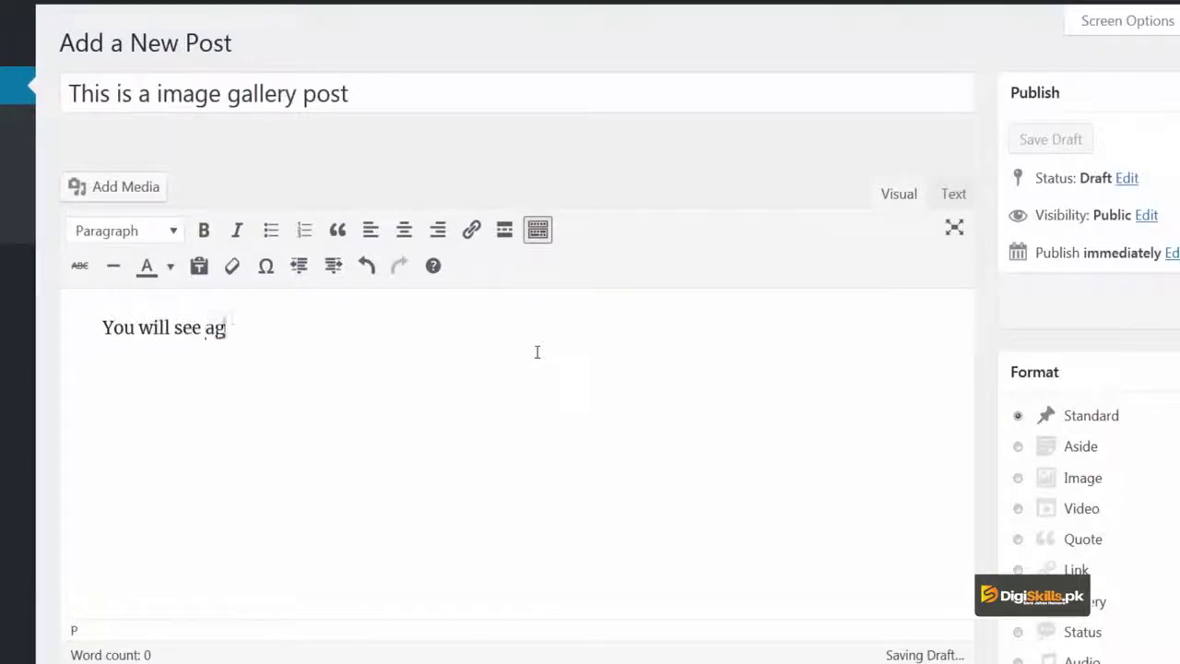
pyautogui.write(' allery o')
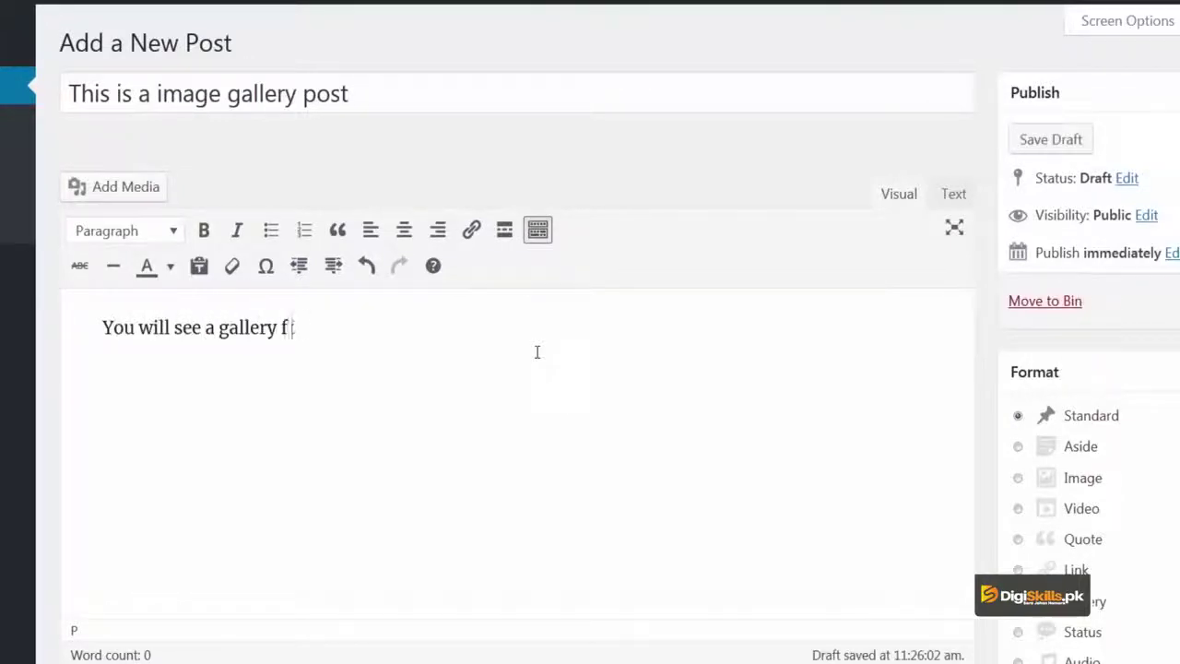
pyautogui.write('f images here')
pyautogui.press('Return')
# Start creating an image gallery from the media library for the post, and check the available date filters
pyautogui.click(146, 188)
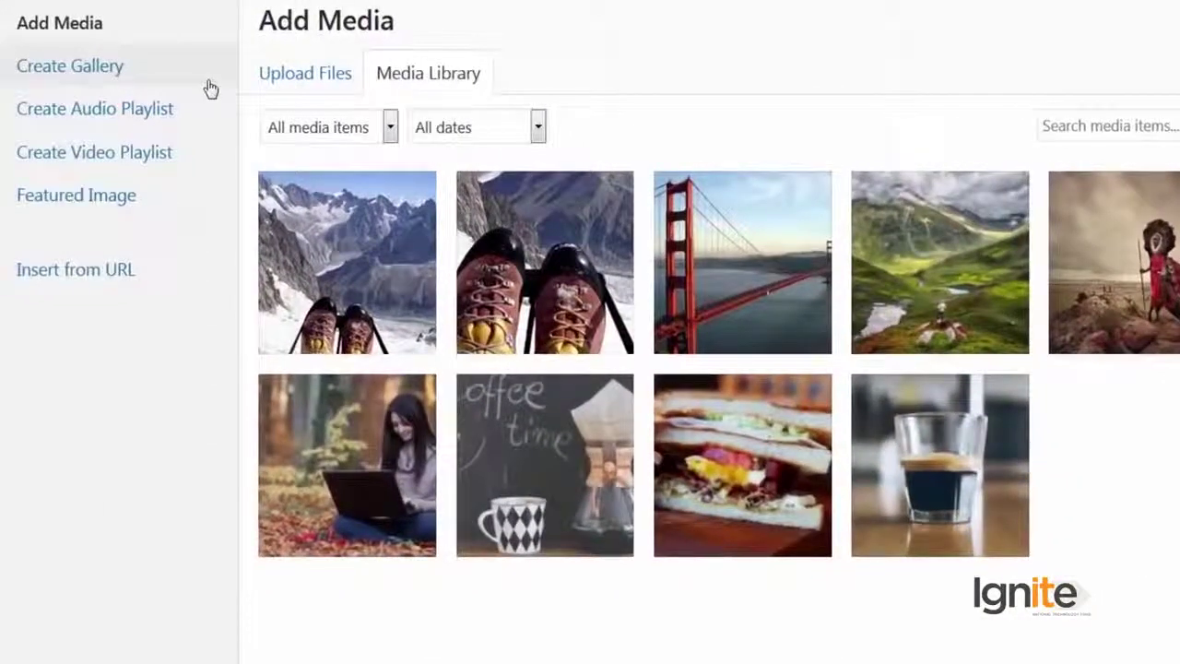
pyautogui.click(208, 86)
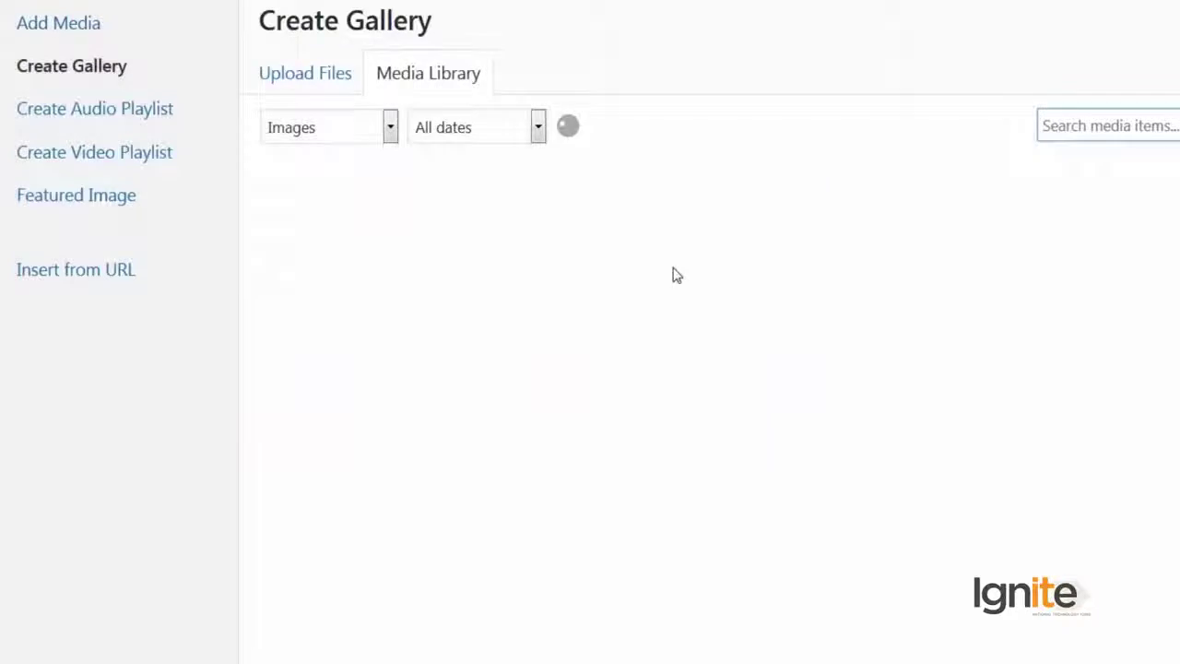
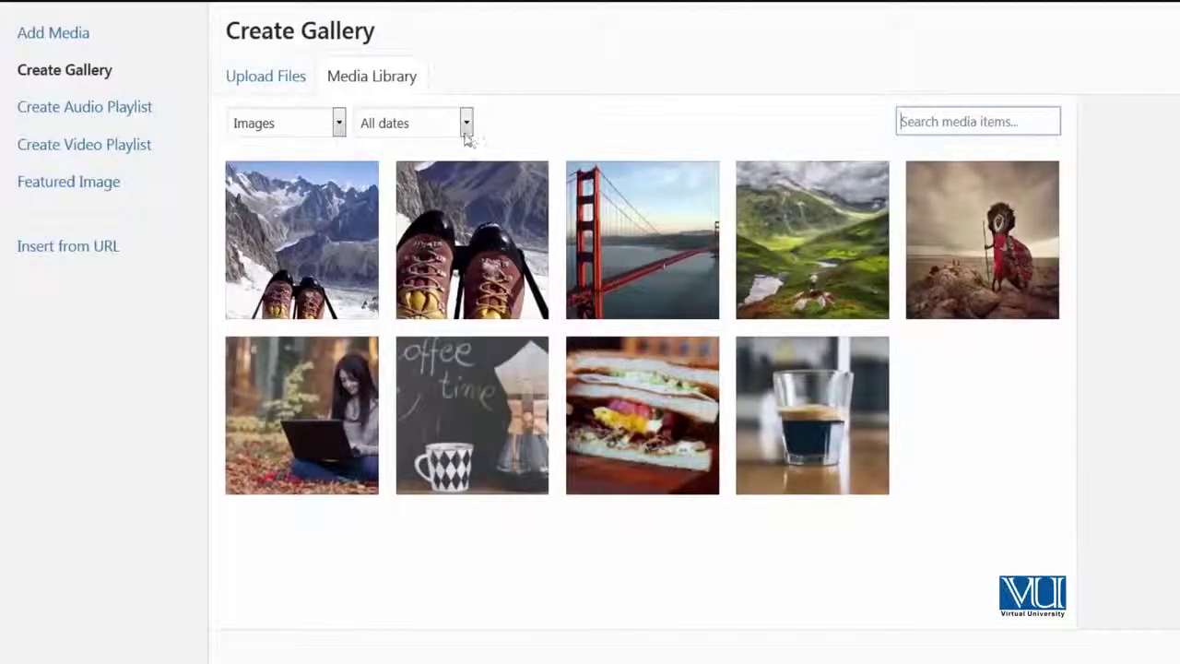
pyautogui.click(467, 124)
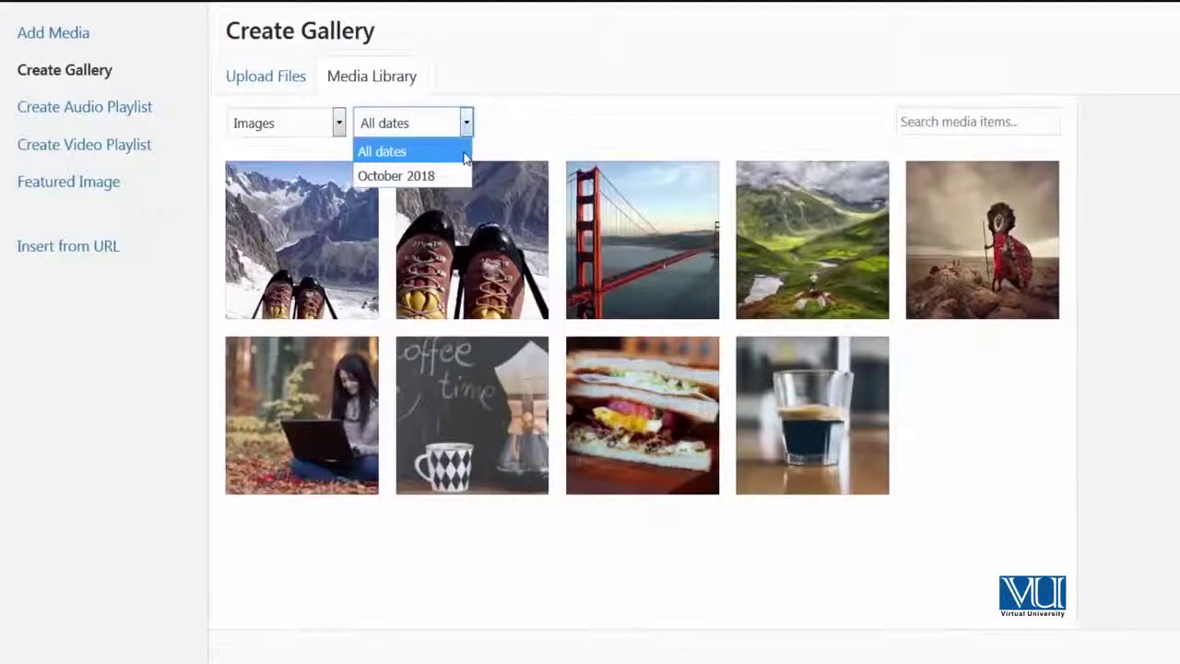
pyautogui.click(519, 121)
# Create a new gallery from the coffee glass, sandwich, girl with laptop, and full-view boots and mountains images
pyautogui.click(841, 468)
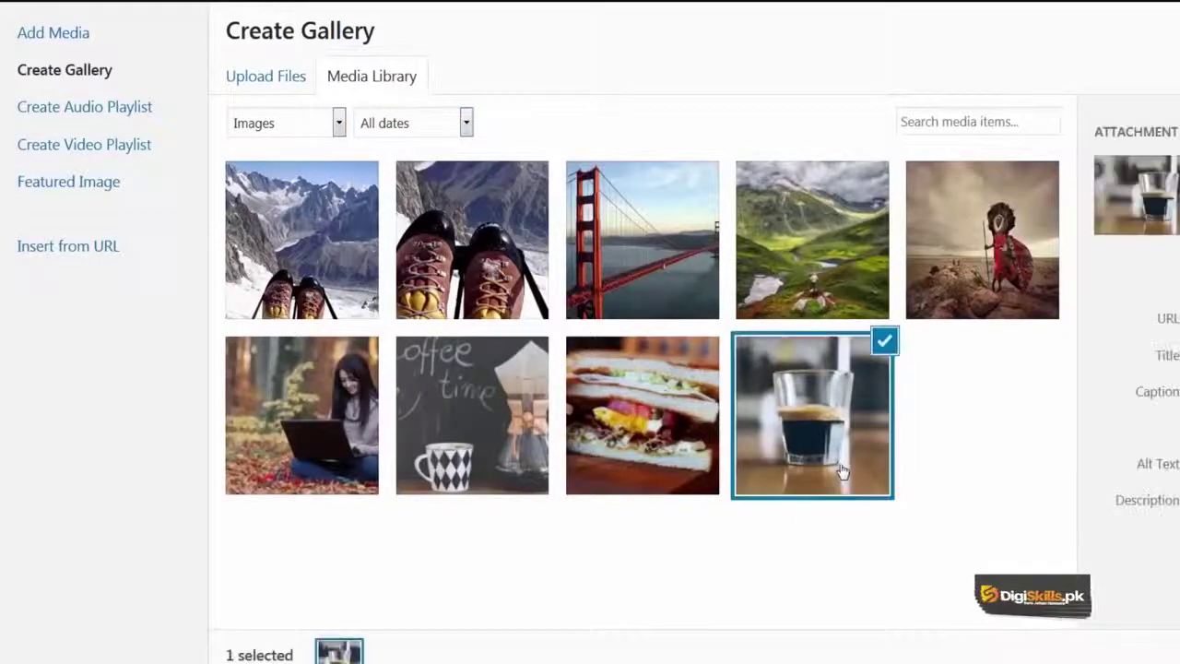
pyautogui.click(648, 447)
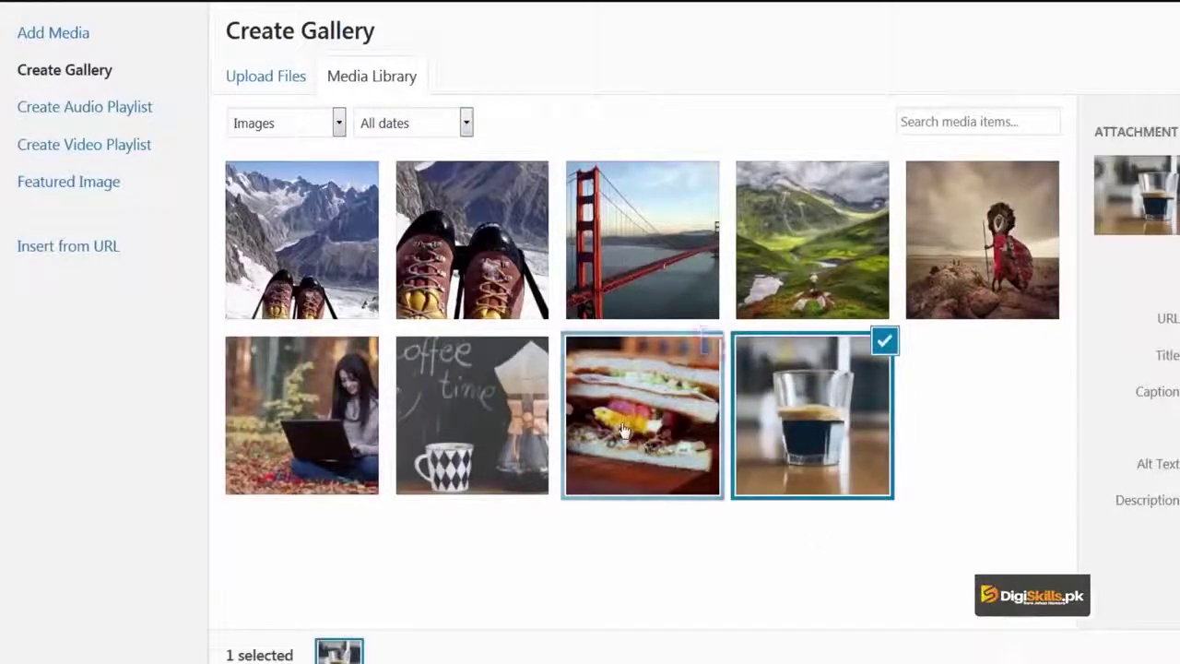
pyautogui.click(331, 438)
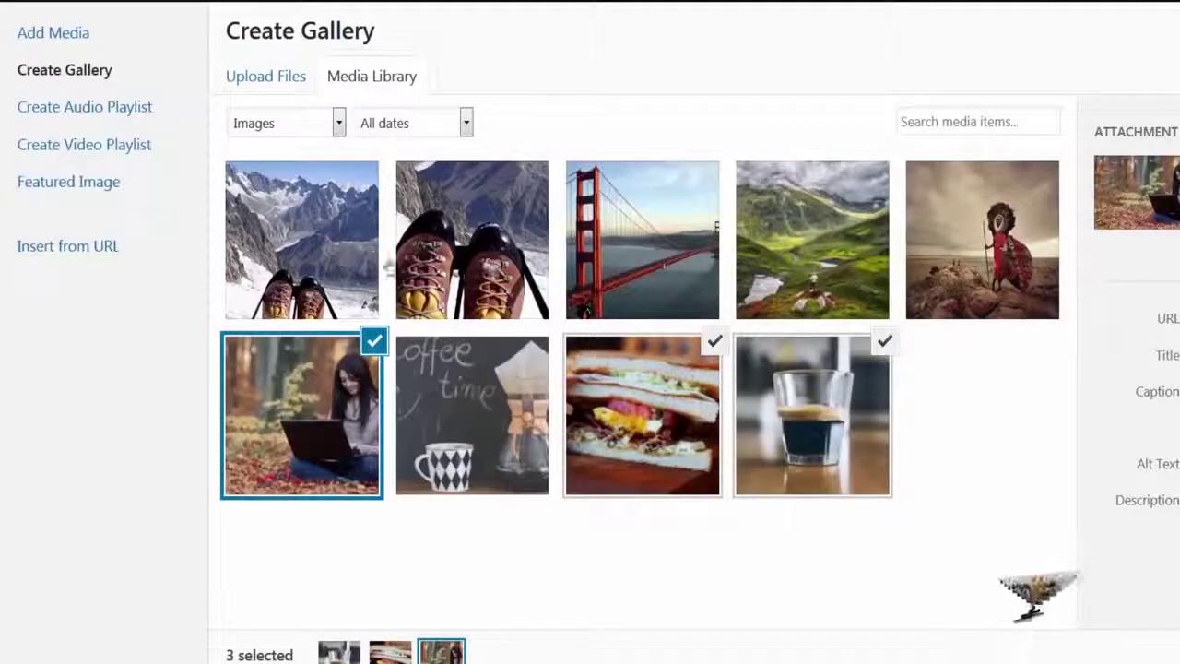
pyautogui.click(296, 315)
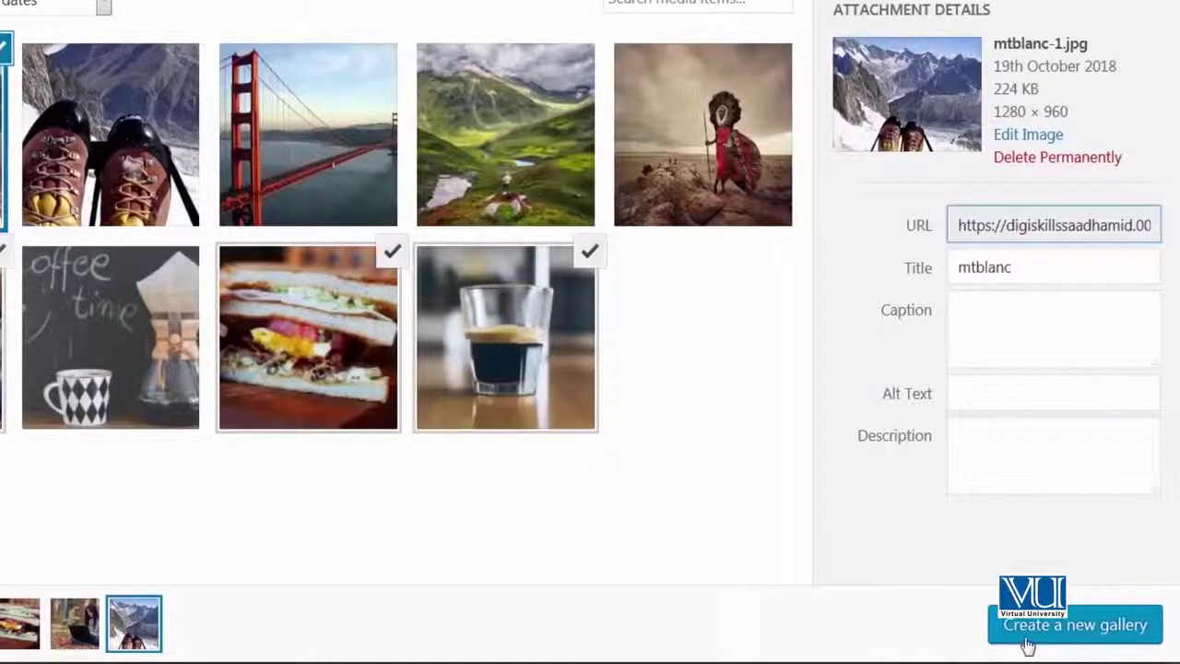
pyautogui.click(1028, 643)
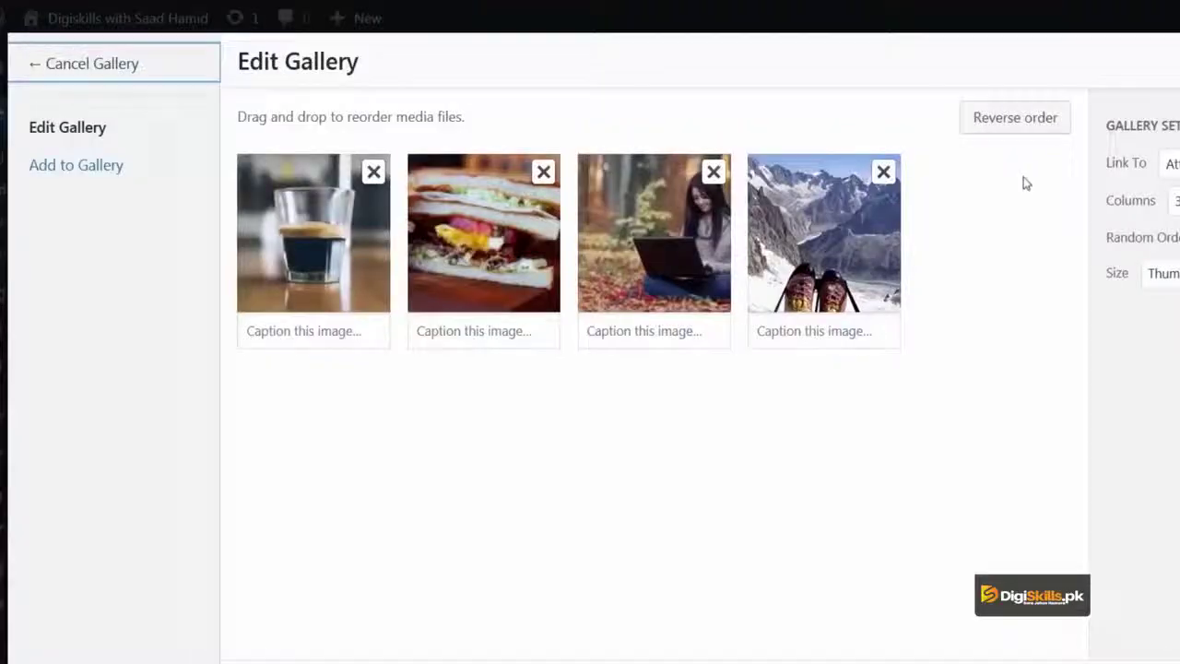
# Reverse the order of the gallery images, and reverse it back to the original order
pyautogui.click(1012, 125)
pyautogui.click(1011, 125)
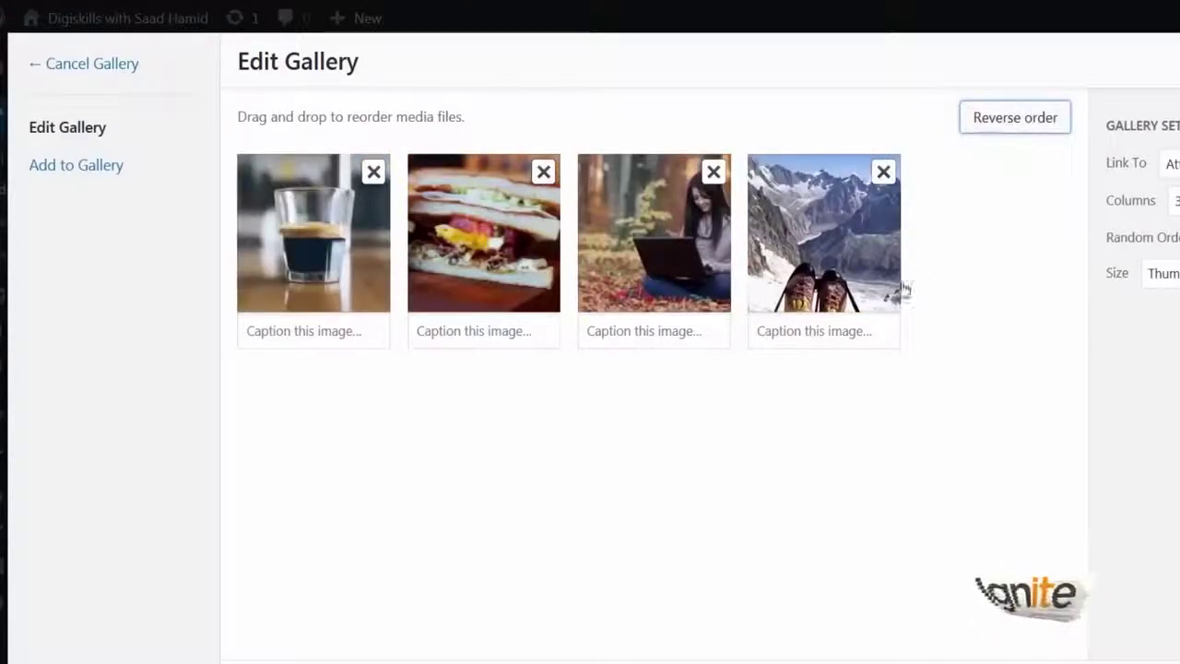
# Caption the mountain image "Boots on mountains show freedom" and the laptop image "Girl with laptop making money"
pyautogui.click(830, 323)
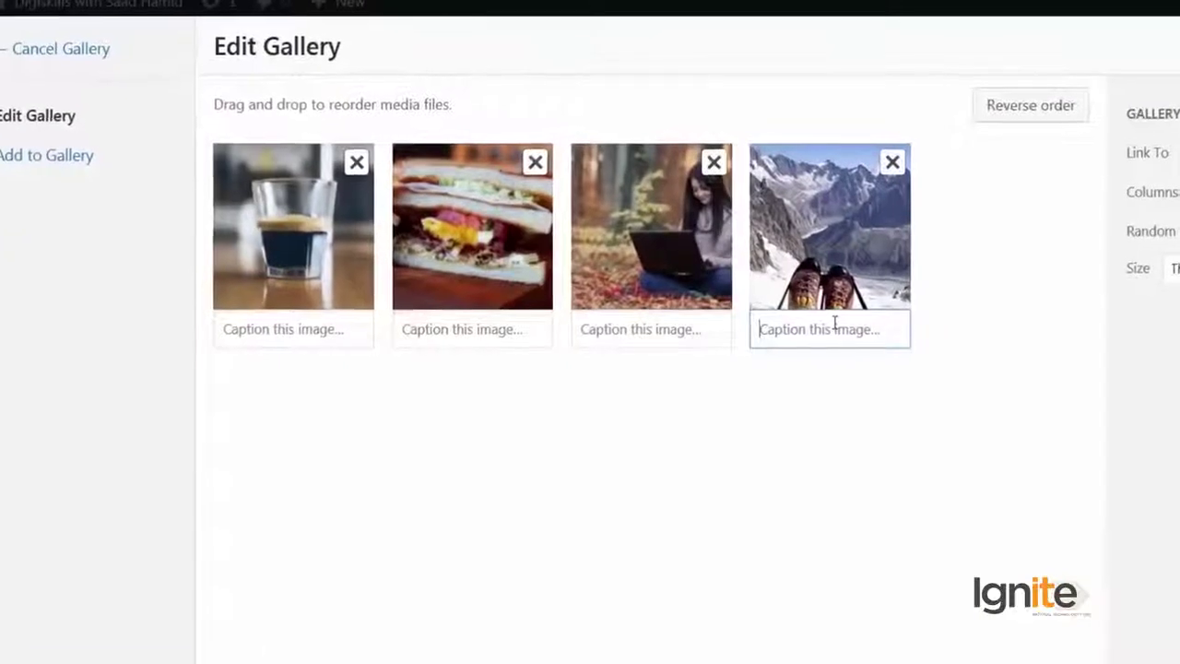
pyautogui.write('Boots on mountain')
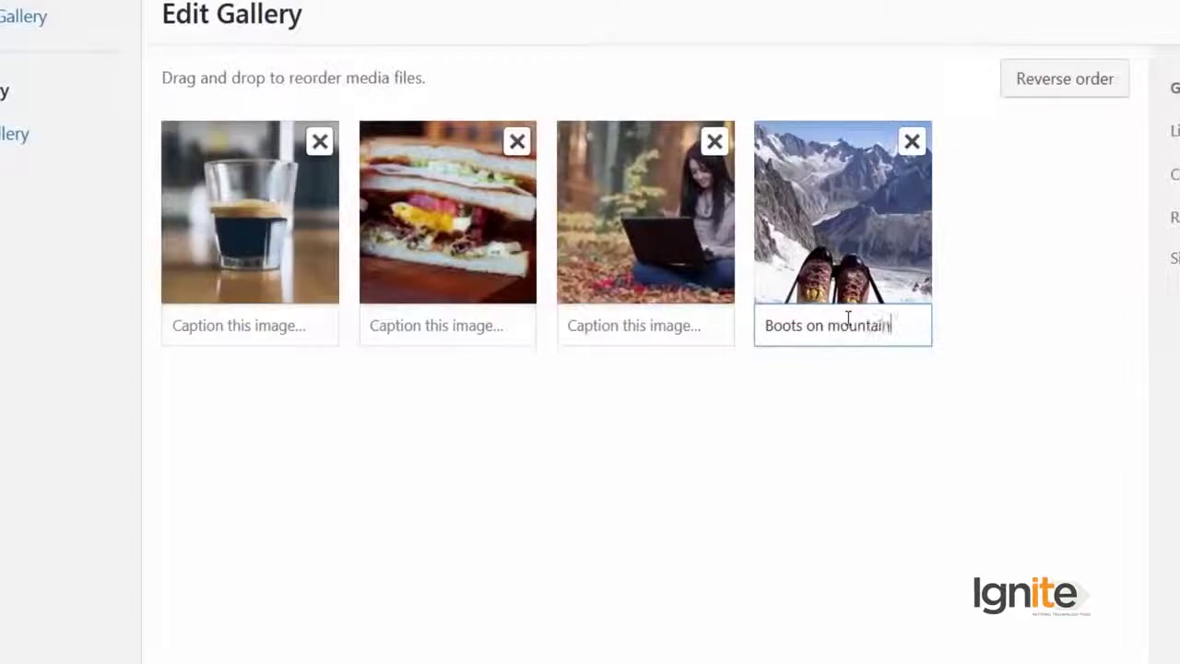
pyautogui.write('s show freedom')
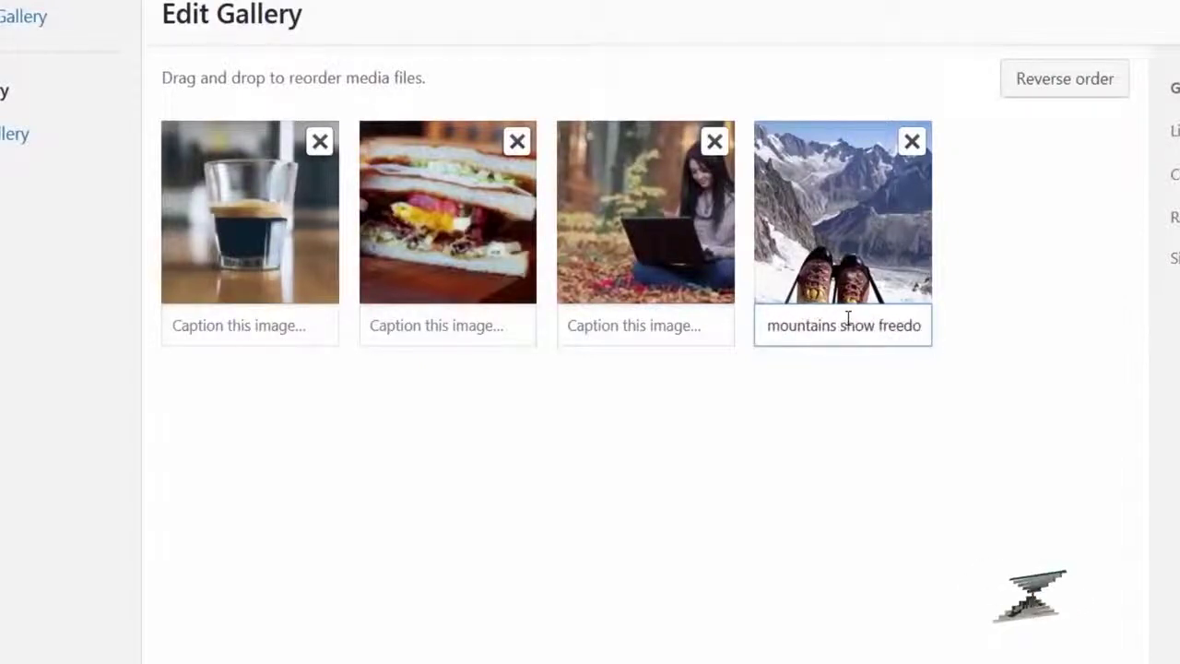
pyautogui.click(719, 318)
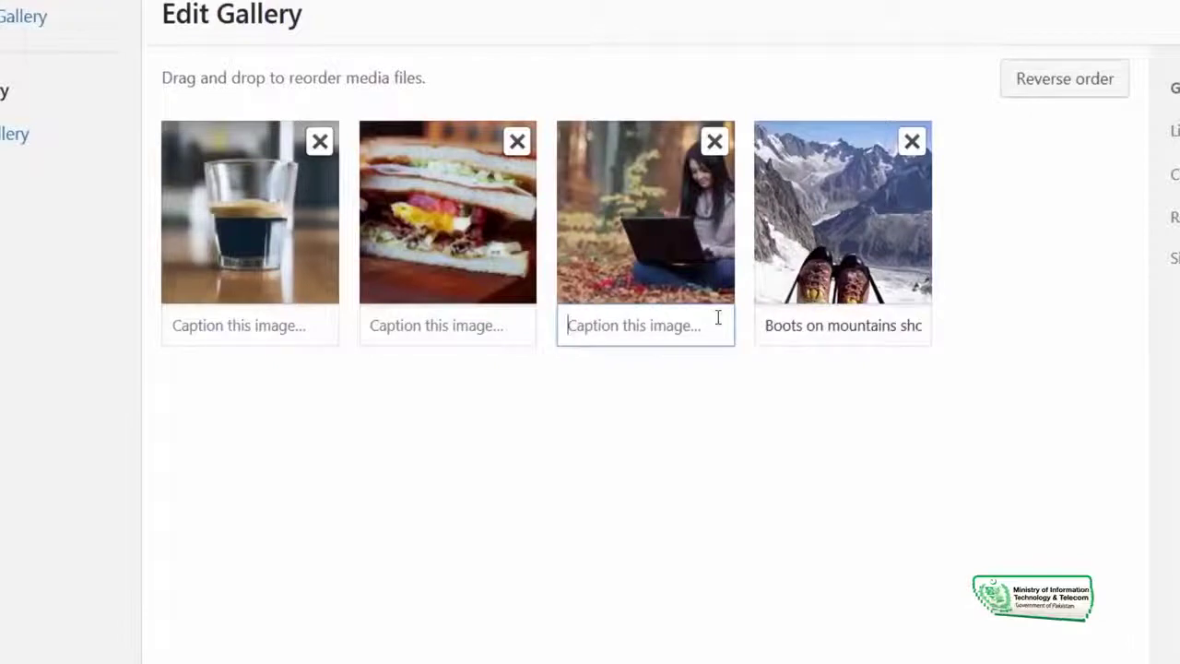
pyautogui.write('G')
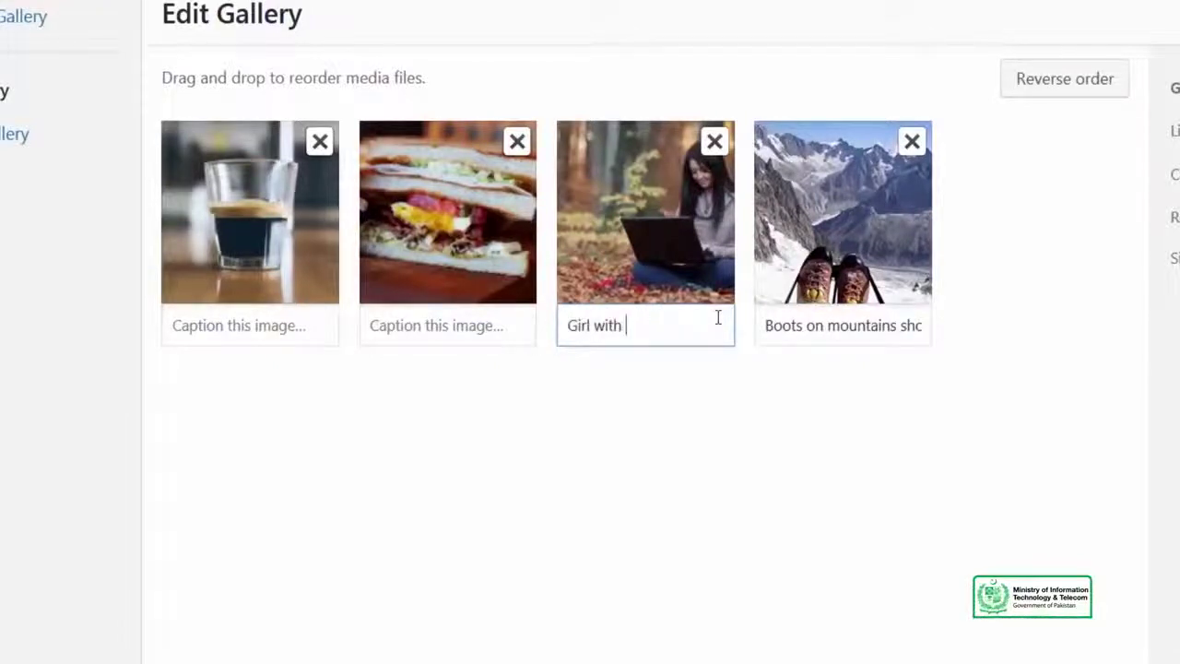
pyautogui.write(' money')
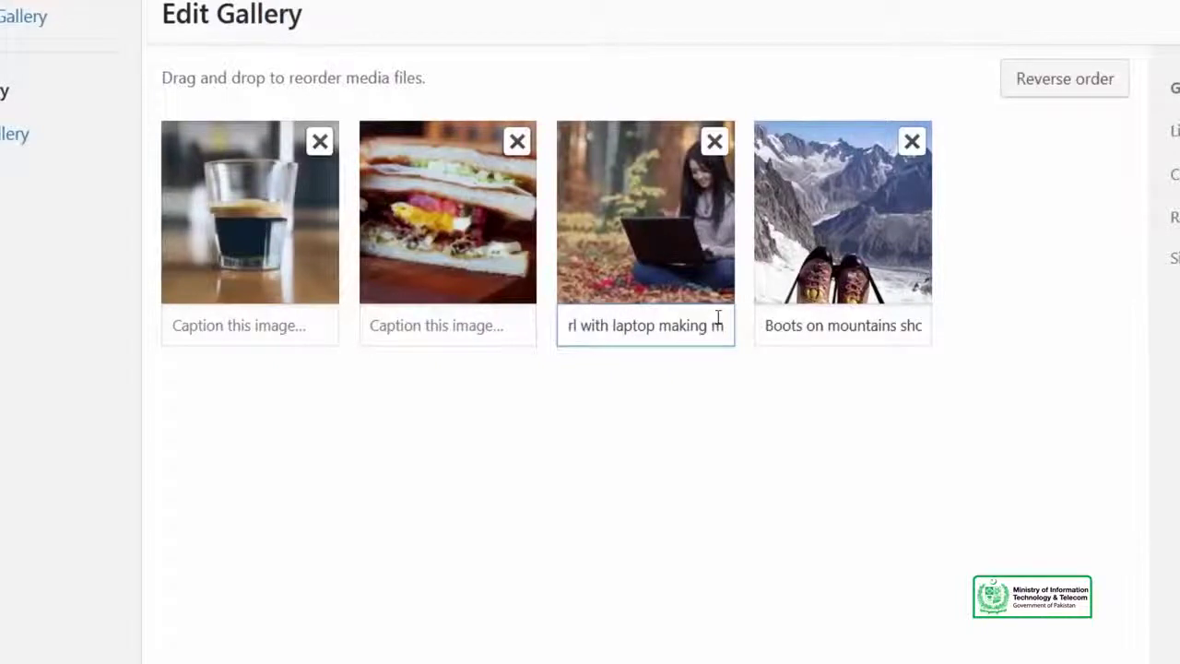
# Caption the sandwich image "Good food" and the coffee glass image "Good coffee"
pyautogui.click(416, 322)
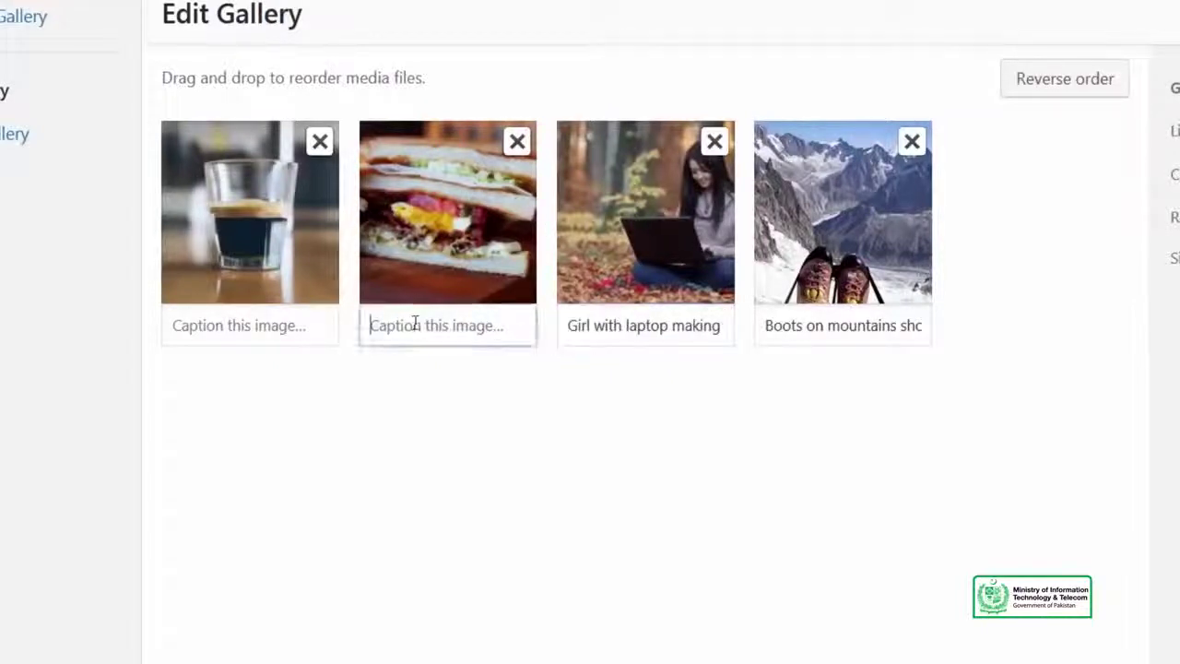
pyautogui.write('Good food')
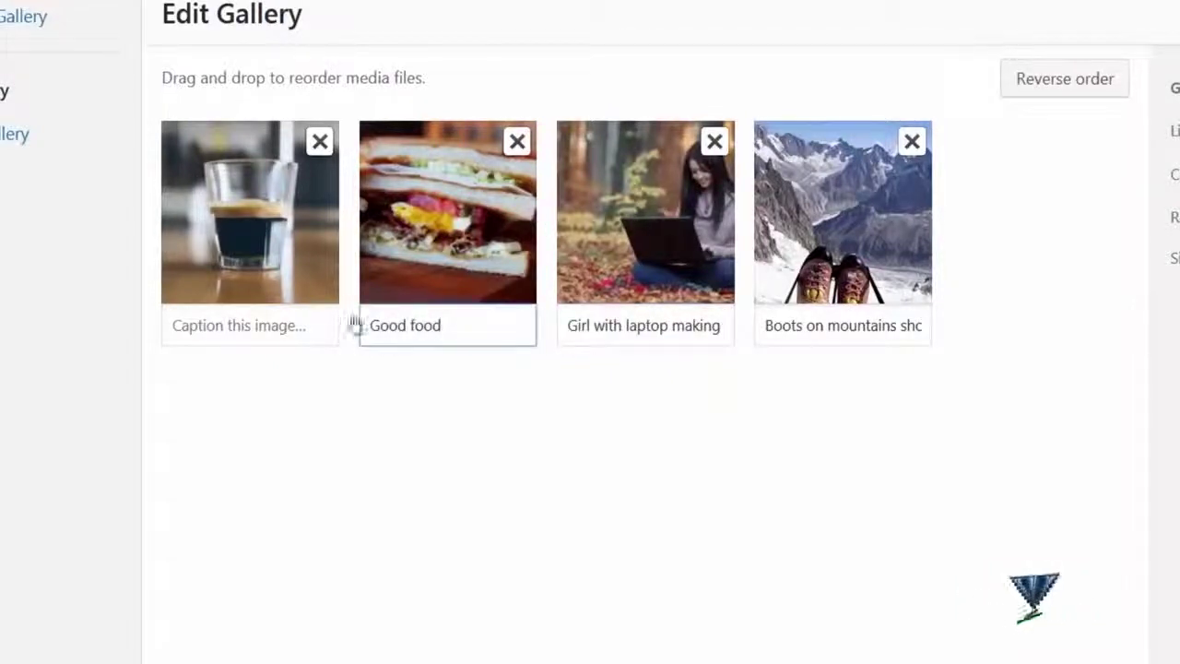
pyautogui.click(317, 332)
pyautogui.write('G')
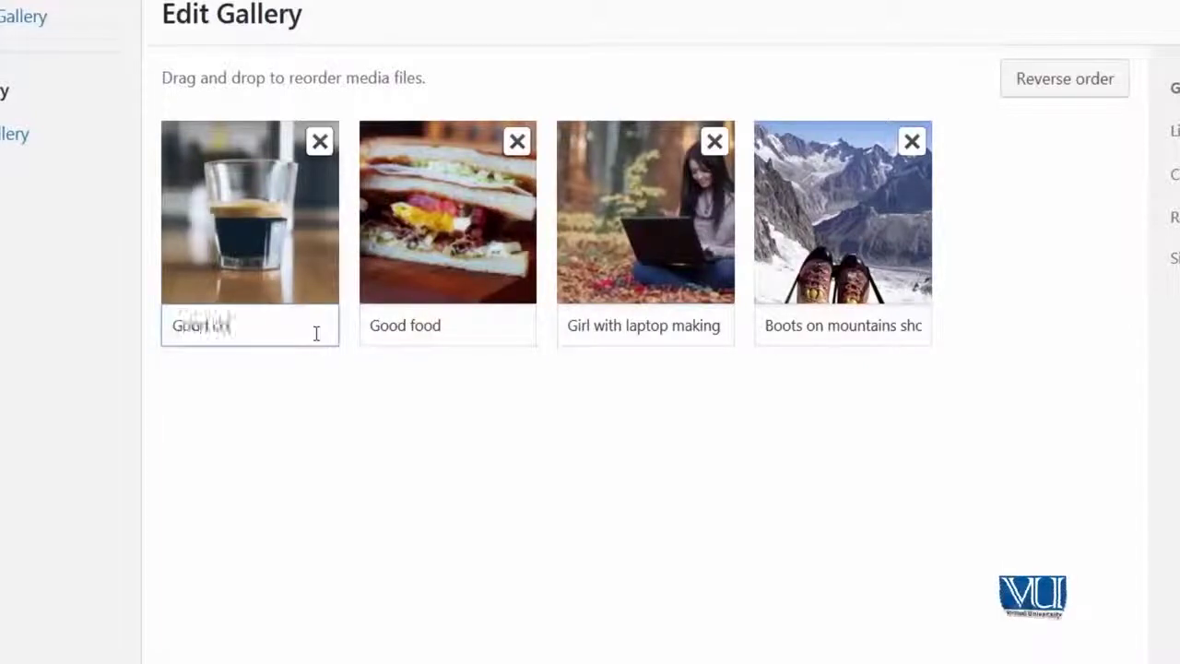
pyautogui.write('ood coffee')
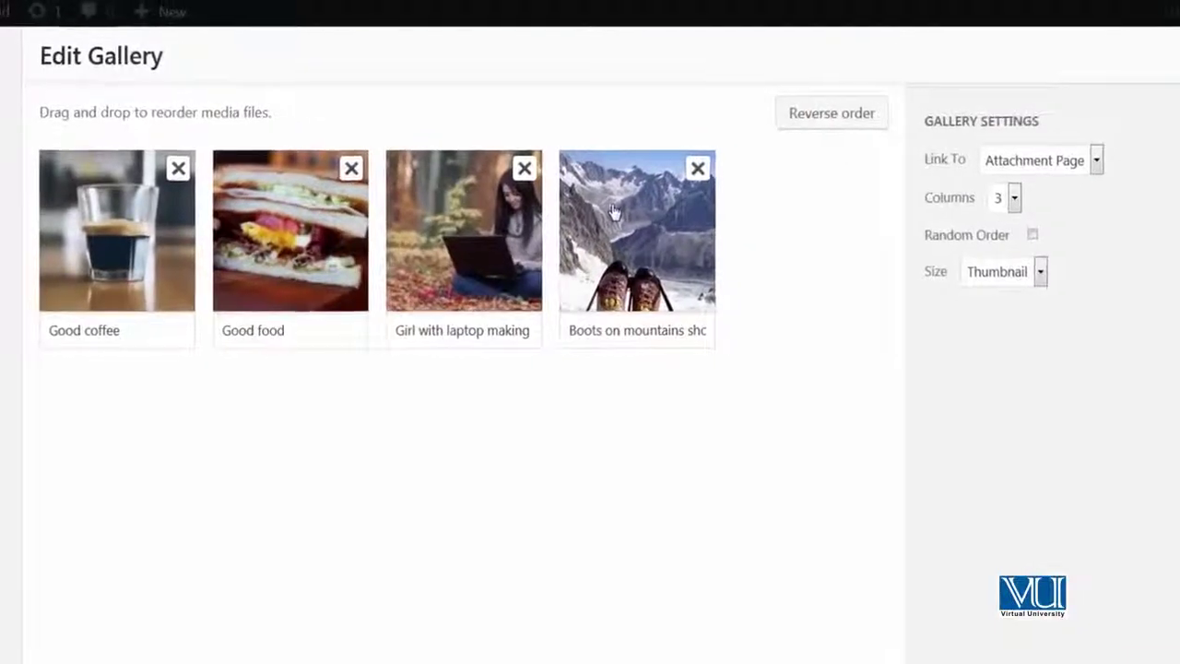
# View the attachment details of the mountain image in the gallery, and deselect it
pyautogui.click(639, 262)
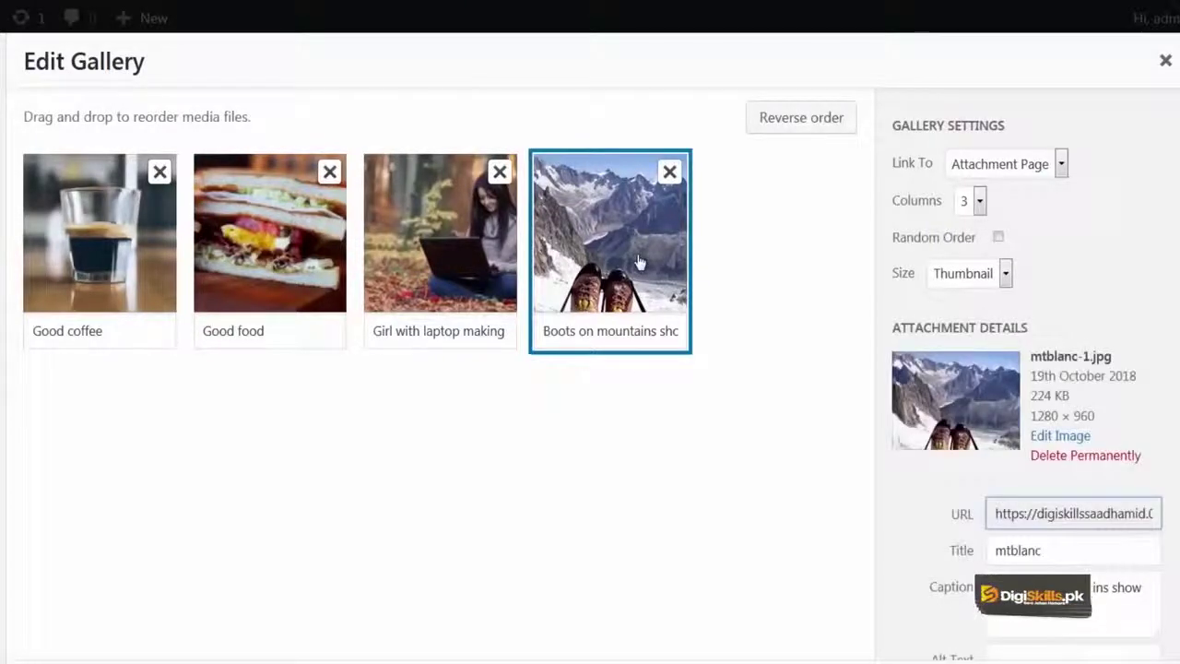
pyautogui.click(639, 263)
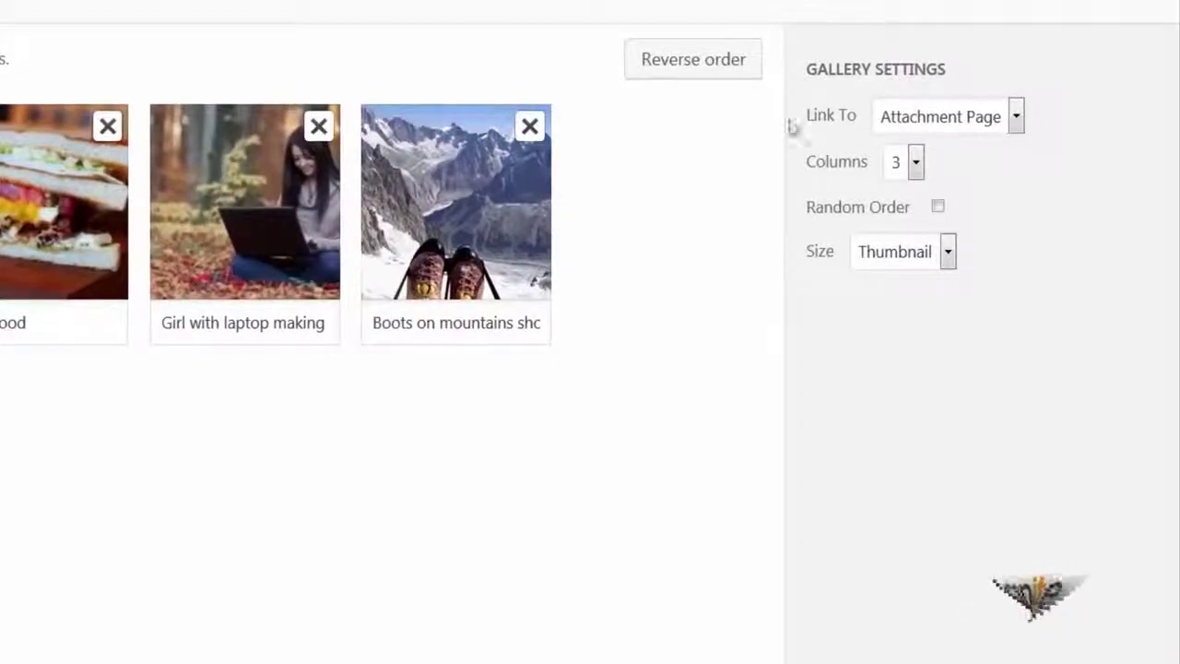
# Set the gallery to 2 columns with Medium image size, and insert it into the post
pyautogui.click(915, 162)
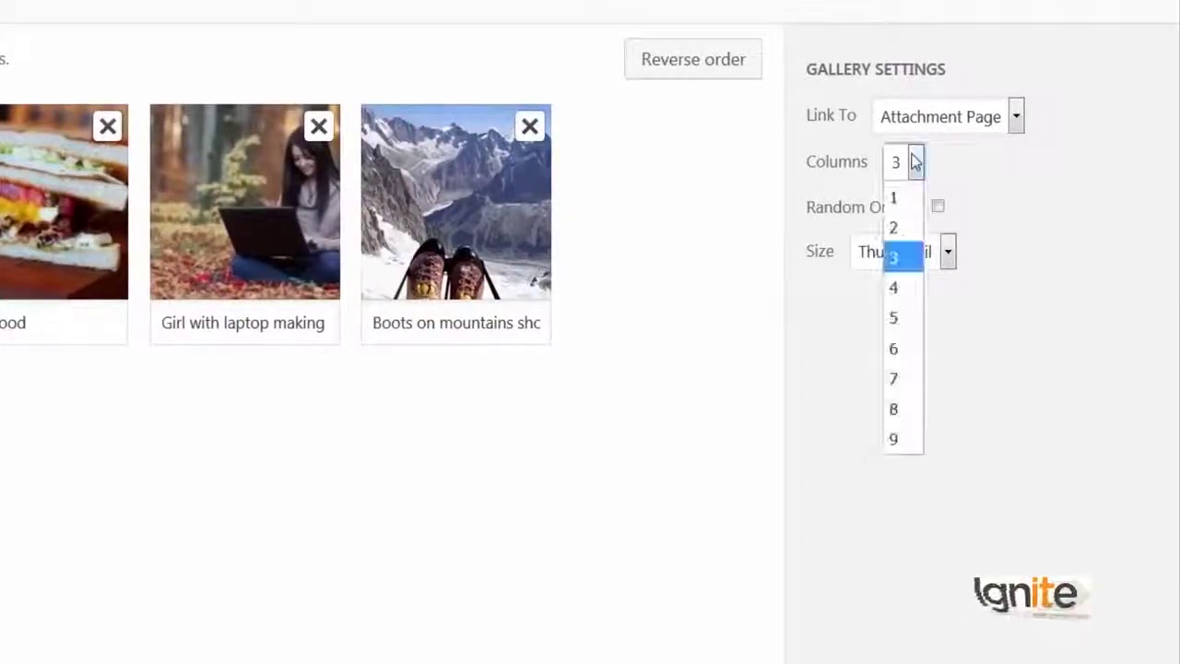
pyautogui.click(909, 230)
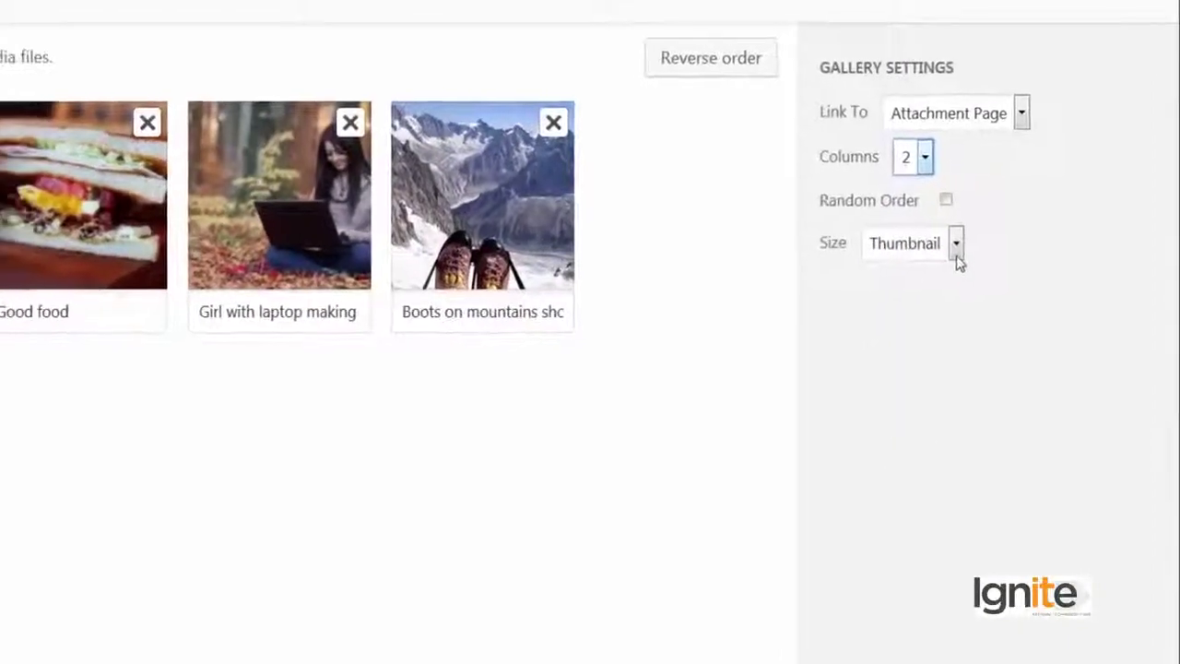
pyautogui.click(948, 256)
pyautogui.click(950, 311)
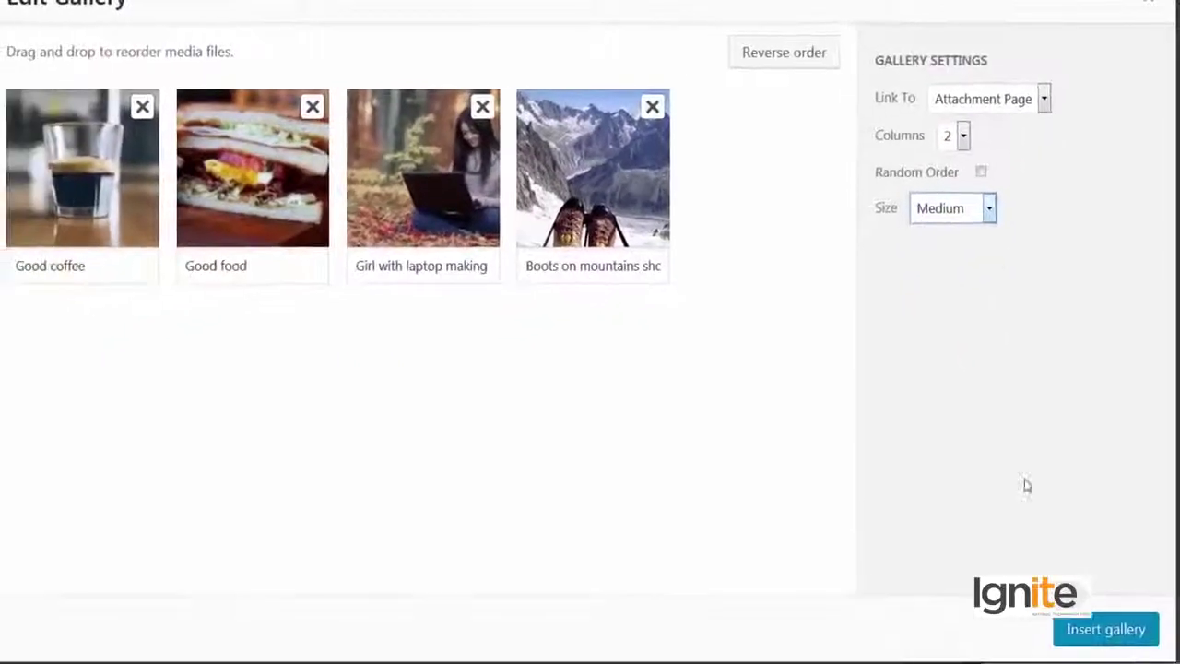
pyautogui.click(1106, 659)
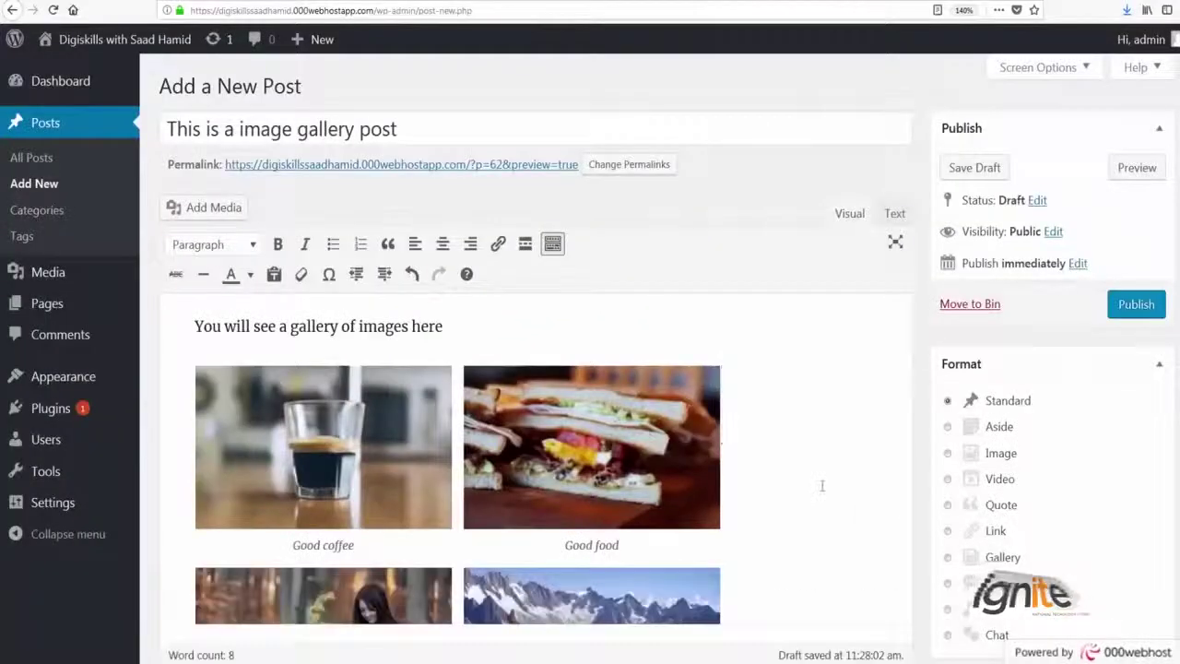
# Look through the inserted gallery in the post editor and save the post as a draft
pyautogui.scroll(-3, 779, 482)
pyautogui.scroll(3, 779, 482)
pyautogui.scroll(-3, 779, 474)
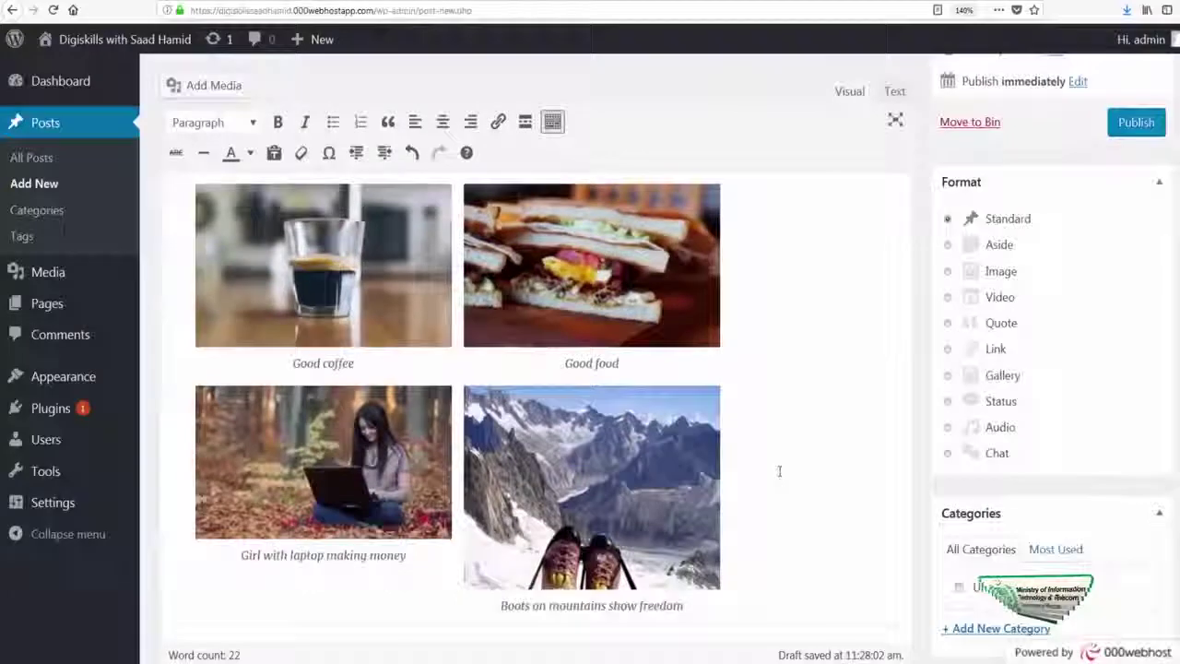
pyautogui.scroll(3, 779, 471)
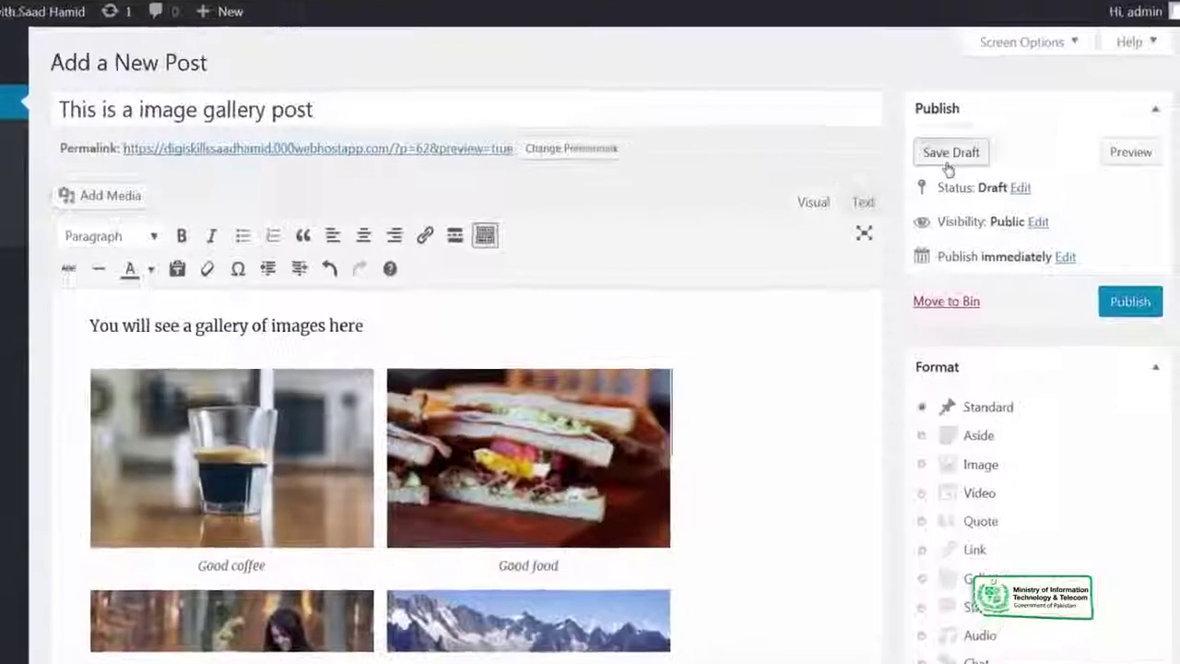
pyautogui.click(948, 162)
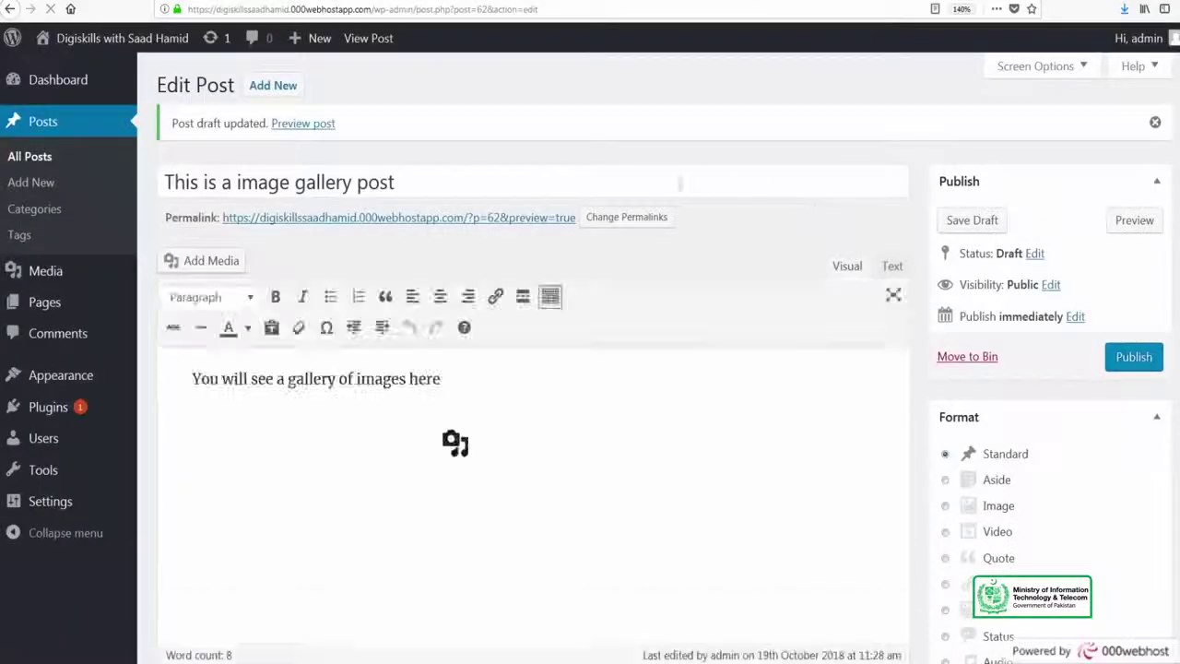
# Preview the draft post's gallery in a separate browser tab and open the attachment page of the laptop image
pyautogui.rightClick(205, 86)
pyautogui.click(558, 227)
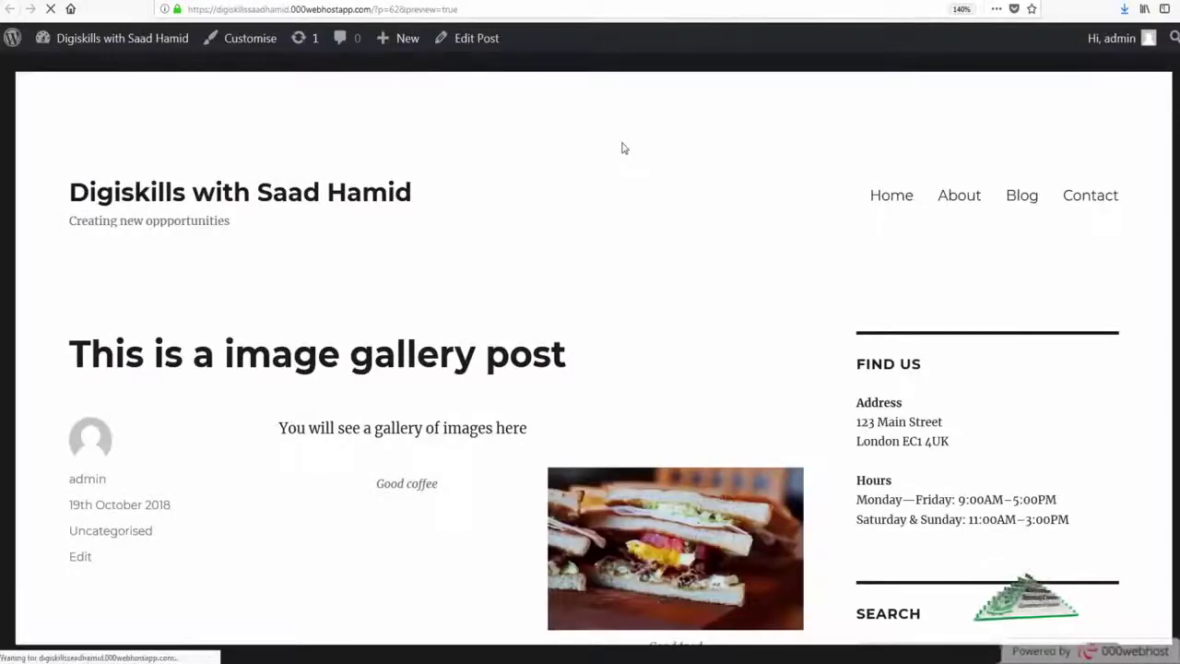
pyautogui.scroll(-5, 621, 145)
pyautogui.scroll(2, 594, 309)
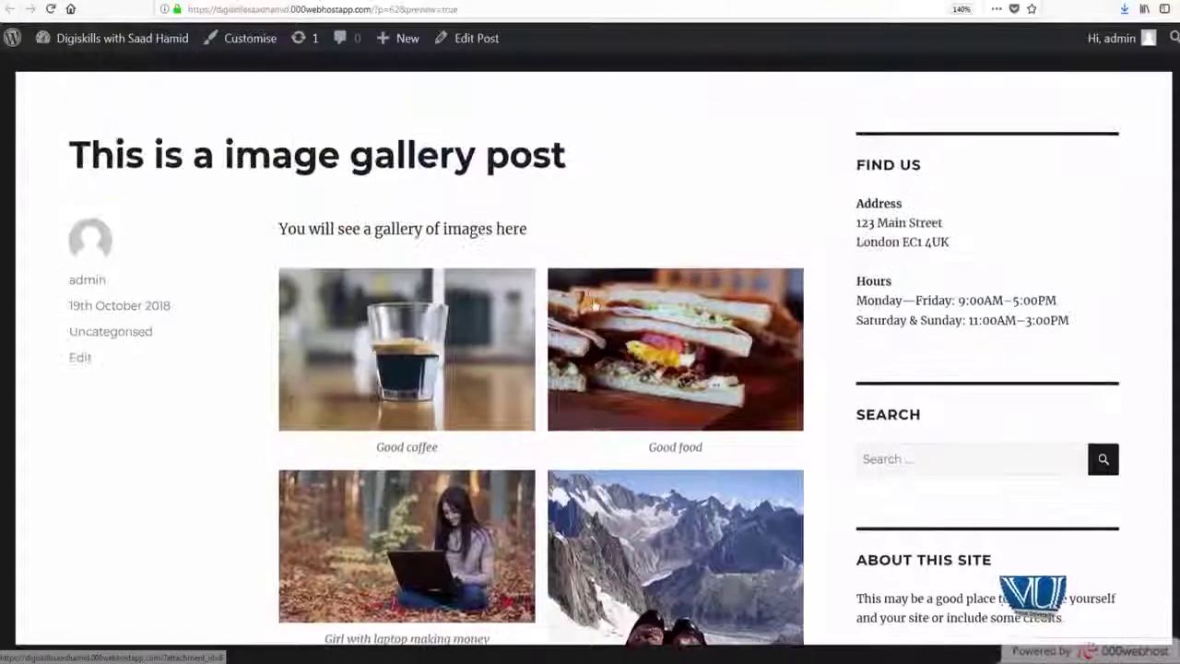
pyautogui.scroll(-1, 594, 309)
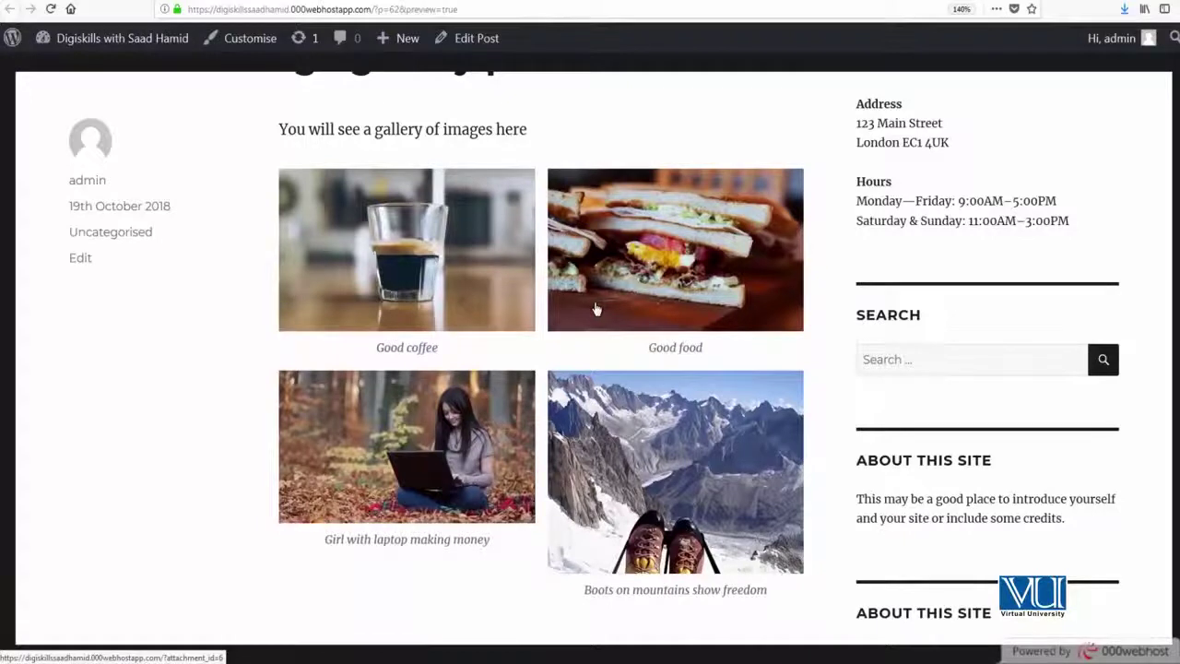
pyautogui.click(452, 421)
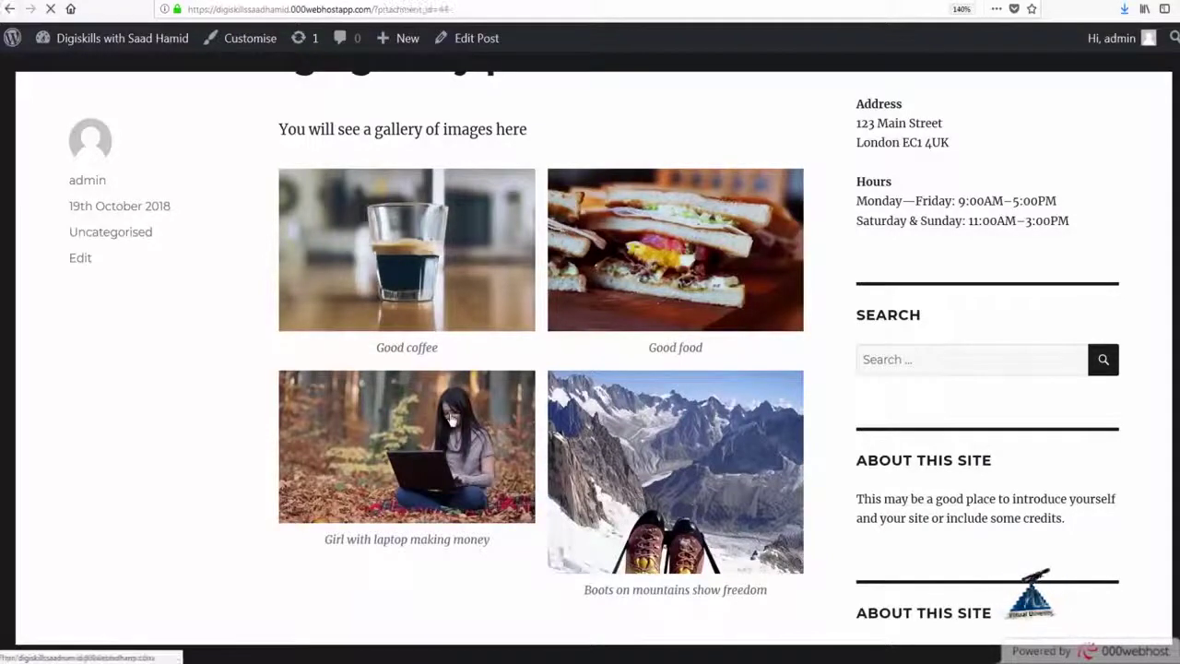
pyautogui.scroll(-7, 450, 418)
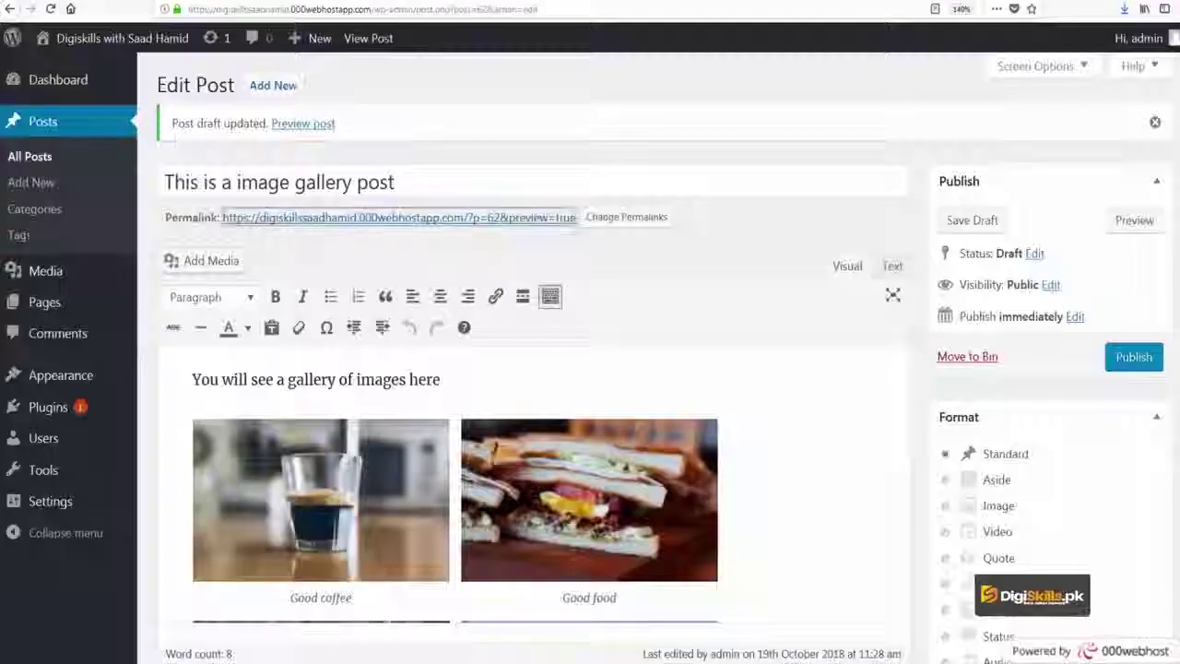
# Return to the post editor, remove the laptop image from the gallery and update the gallery
pyautogui.scroll(-2, 596, 403)
pyautogui.click(554, 375)
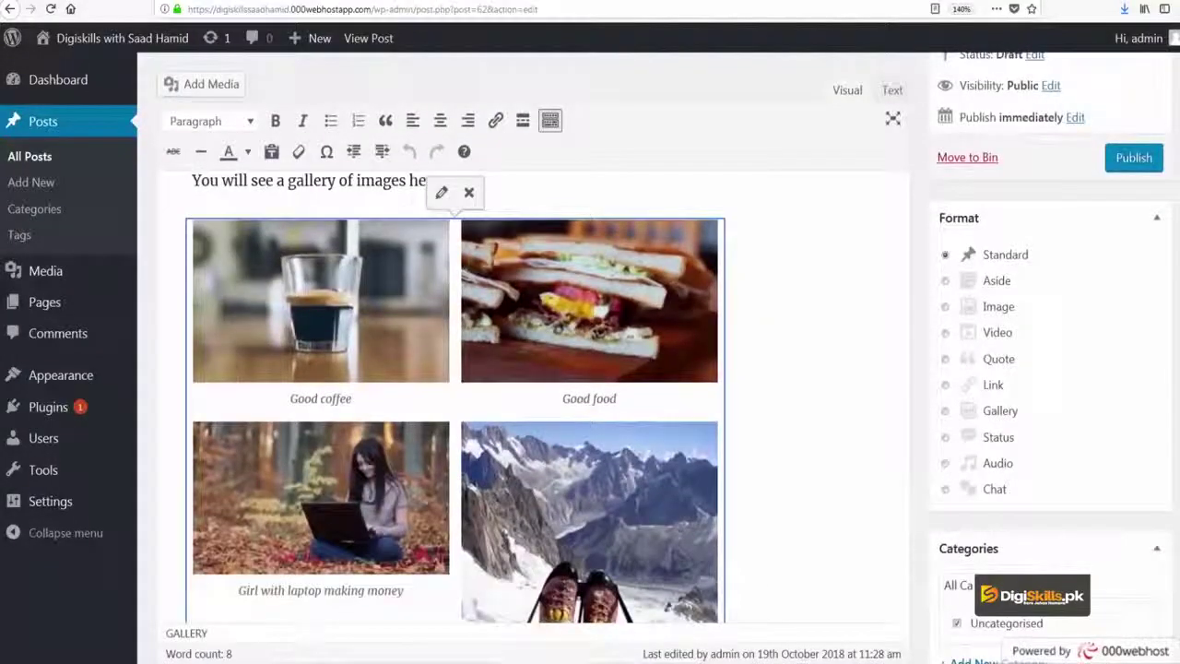
pyautogui.click(440, 192)
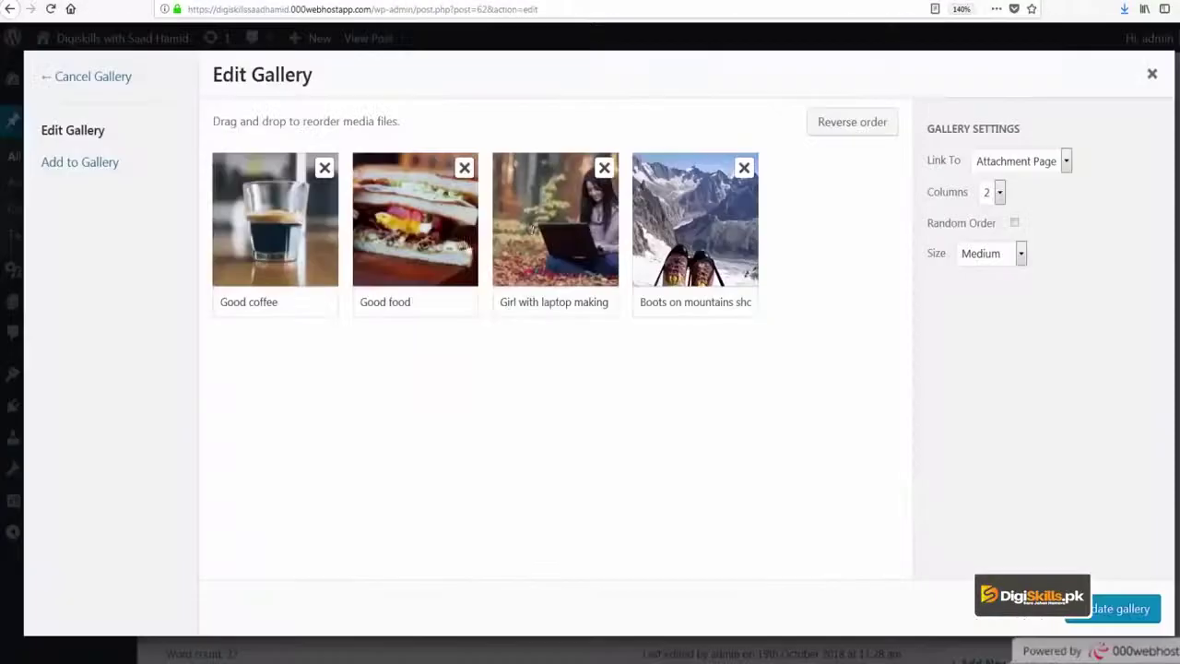
pyautogui.click(604, 169)
pyautogui.click(1119, 608)
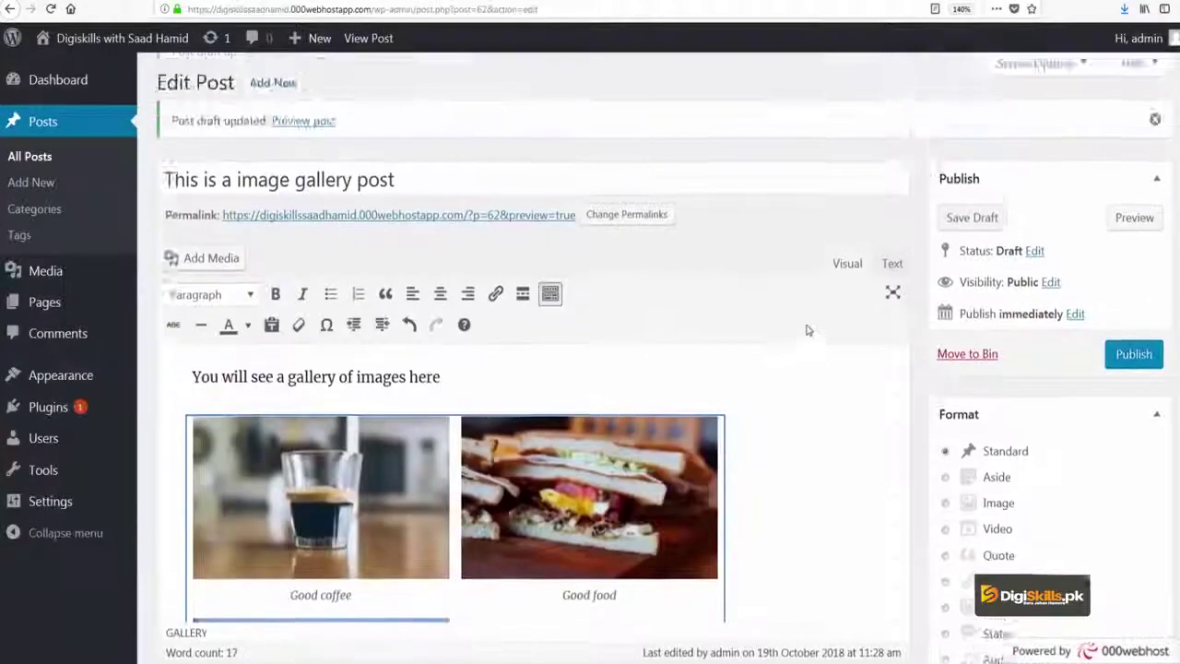
# Save the draft with the updated gallery and check the remaining images in the editor
pyautogui.scroll(-3, 534, 368)
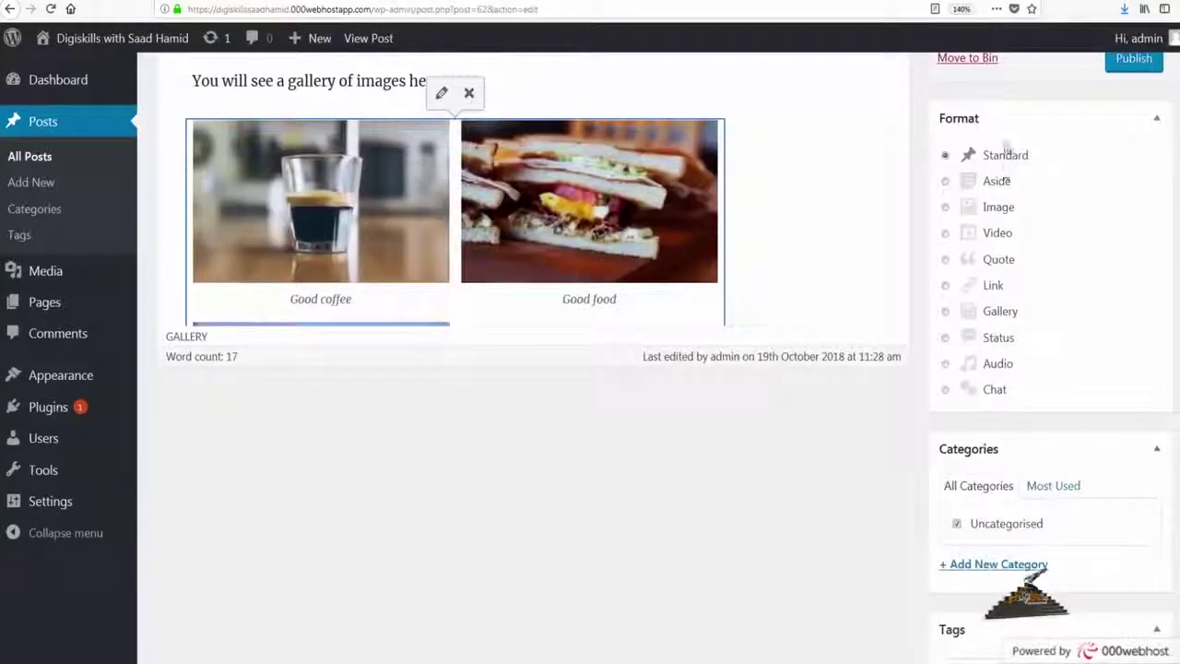
pyautogui.scroll(3, 931, 236)
pyautogui.click(959, 221)
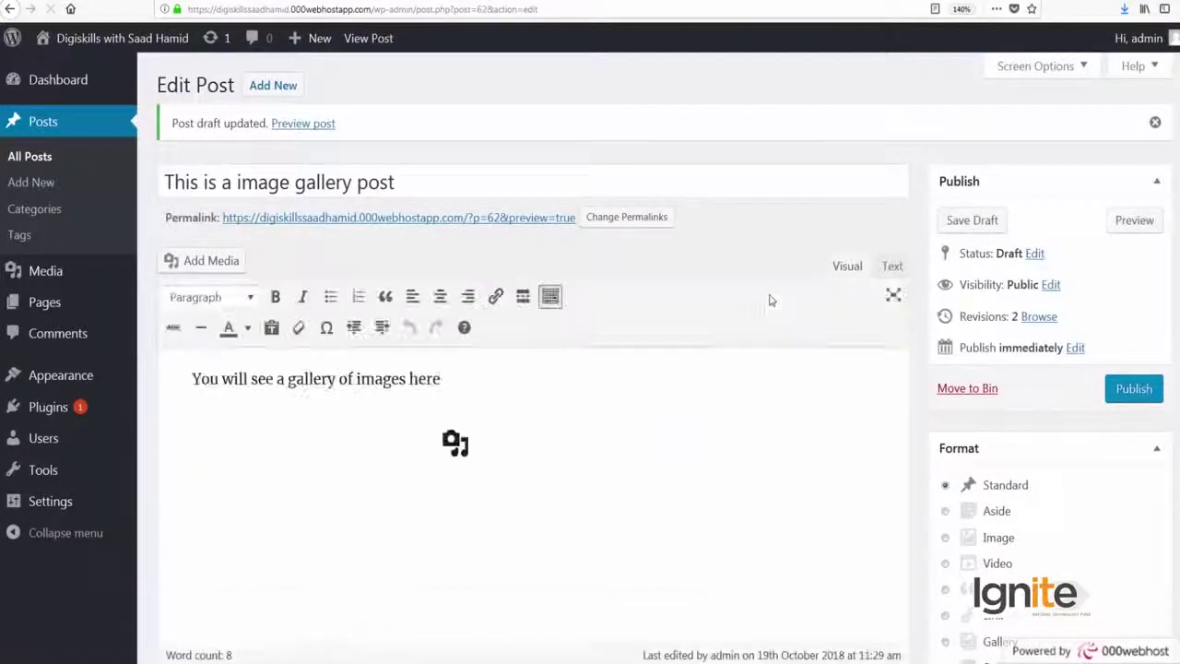
pyautogui.scroll(-3, 645, 415)
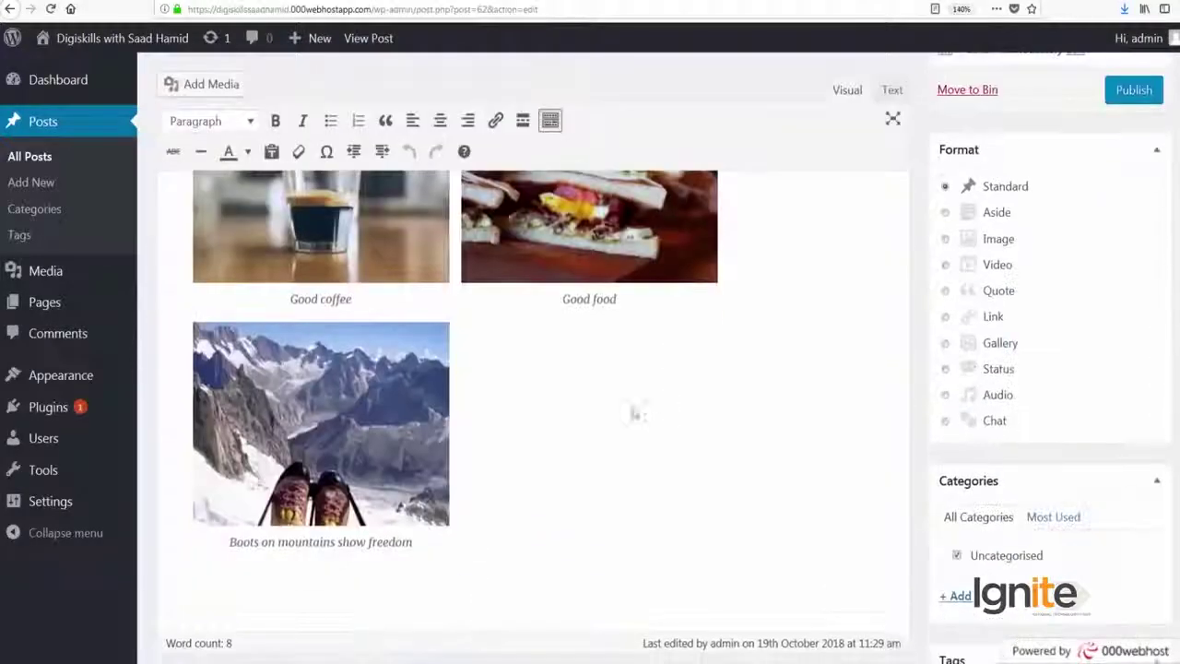
# Search the plugins available to add for "nextgen gallery" and install WordPress Gallery Plugin – NextGEN Gallery
pyautogui.moveTo(55, 407)
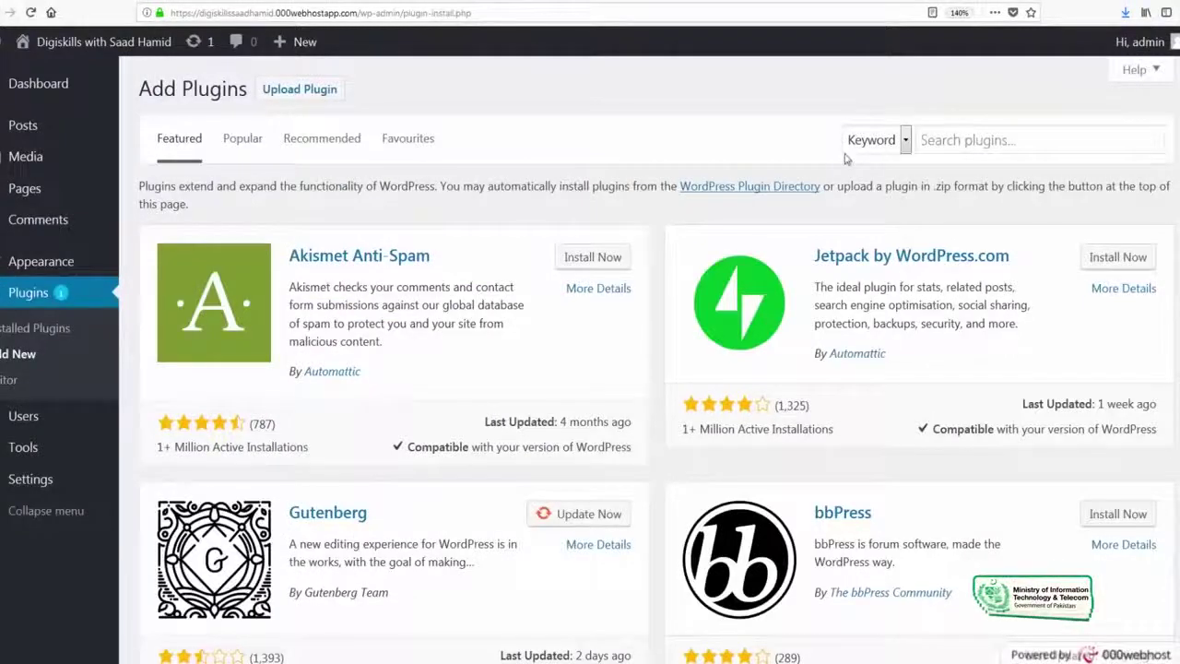
pyautogui.click(922, 138)
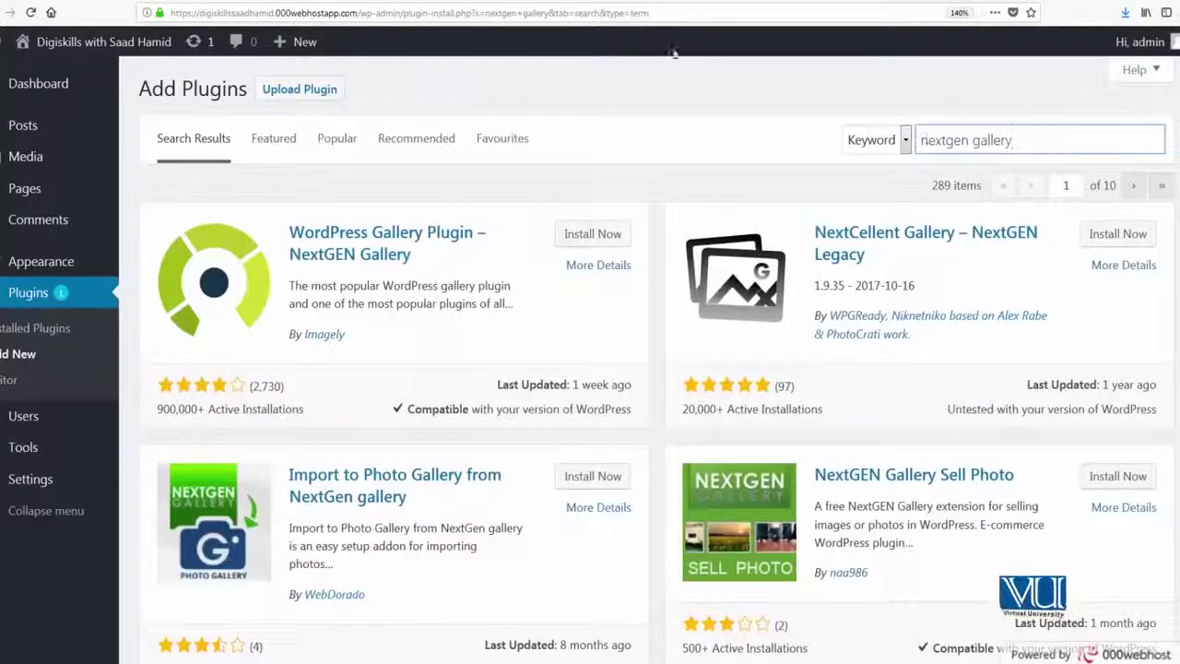
pyautogui.click(595, 230)
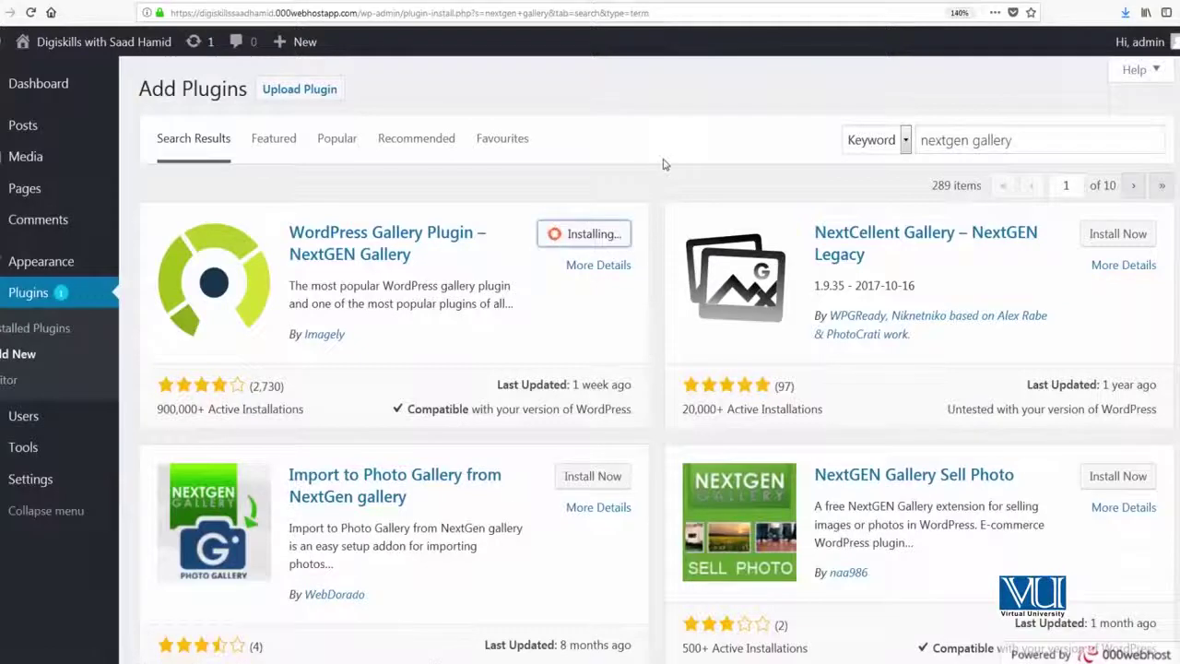